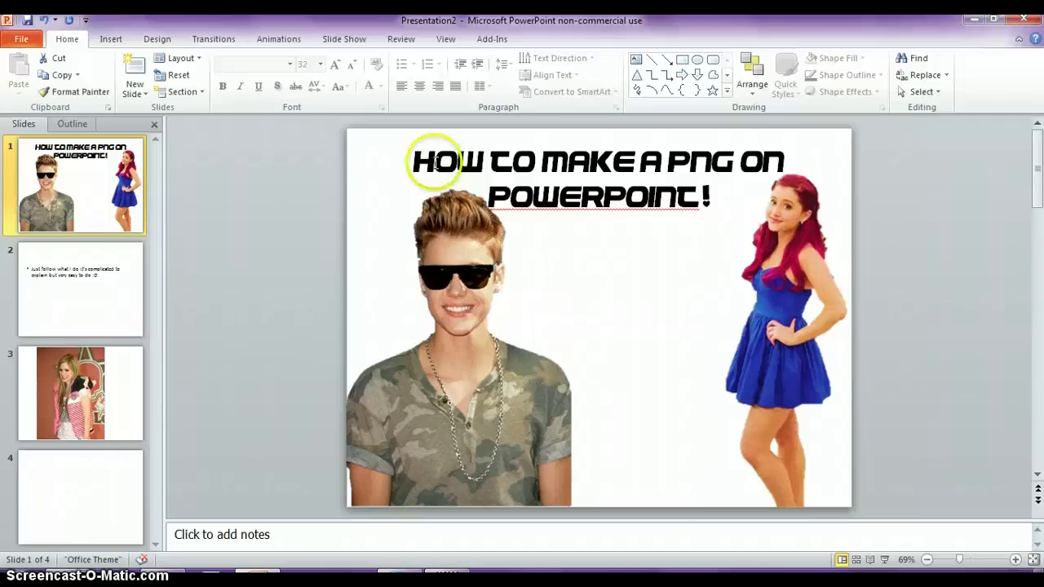
Step: Shift Justin's photo slightly left on slide 1, then select slide 2's two bullet lines
{"action": "left_click_drag", "start_coordinate": [411, 151], "coordinate": [679, 199]}
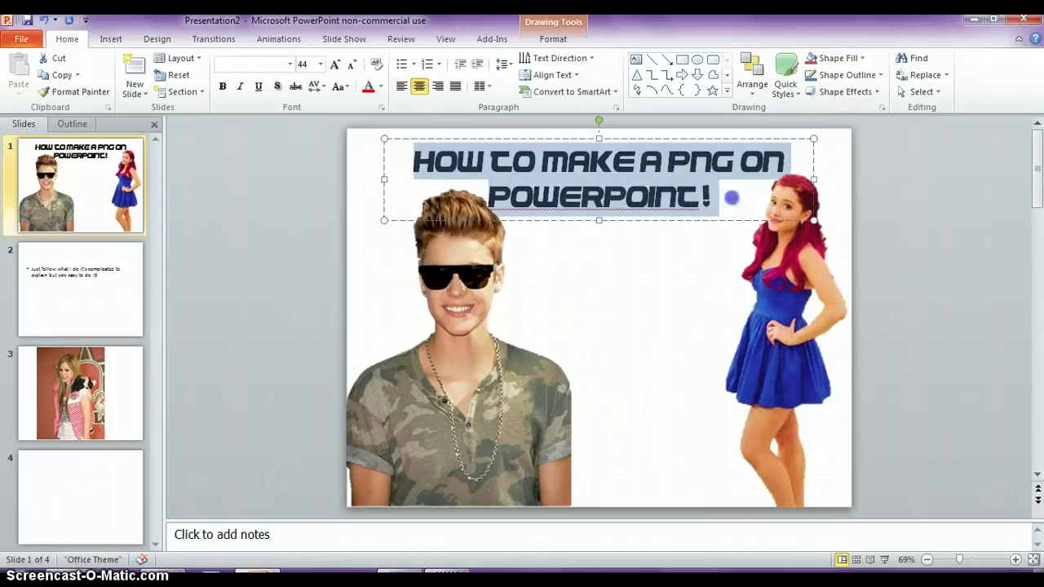
{"action": "left_click", "coordinate": [646, 332]}
{"action": "mouse_move", "coordinate": [490, 316]}
{"action": "left_mouse_down"}
{"action": "mouse_move", "coordinate": [286, 302]}
{"action": "mouse_move", "coordinate": [435, 364]}
{"action": "mouse_move", "coordinate": [436, 334]}
{"action": "mouse_move", "coordinate": [465, 382]}
{"action": "mouse_move", "coordinate": [470, 375]}
{"action": "left_mouse_up"}
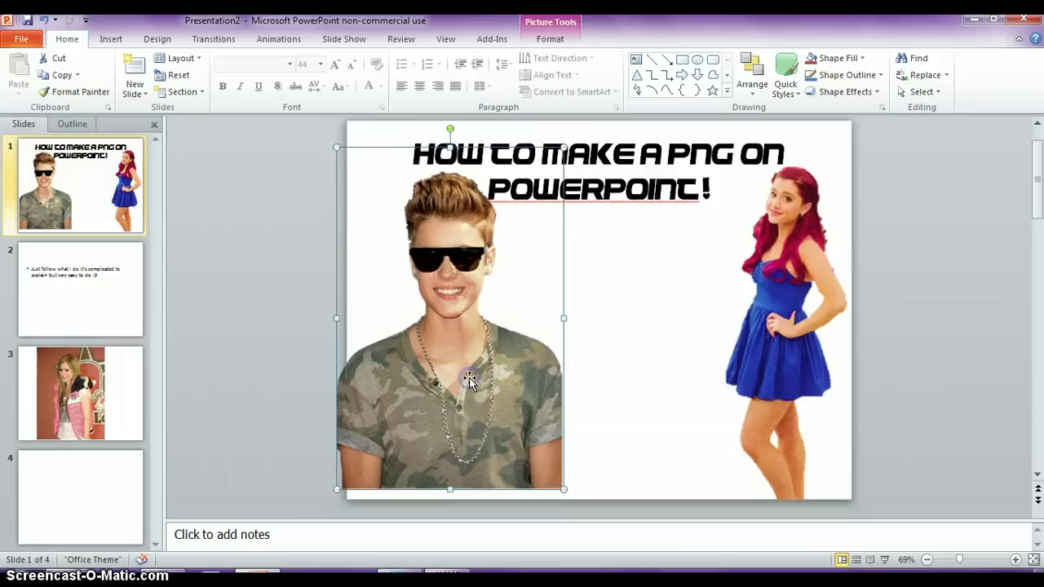
{"action": "left_click", "coordinate": [124, 286]}
{"action": "left_click_drag", "start_coordinate": [397, 234], "coordinate": [691, 269]}
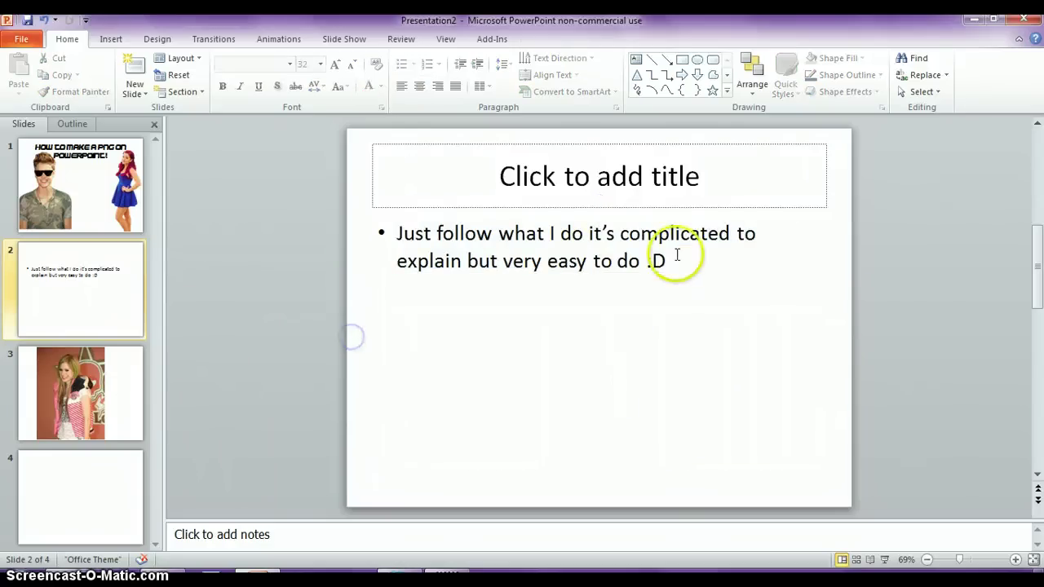
Step: Type three step bullets on slide 2, from 'Find A picture' to 'Then press remove background then follow me'
{"action": "type", "text": "Find A picture"}
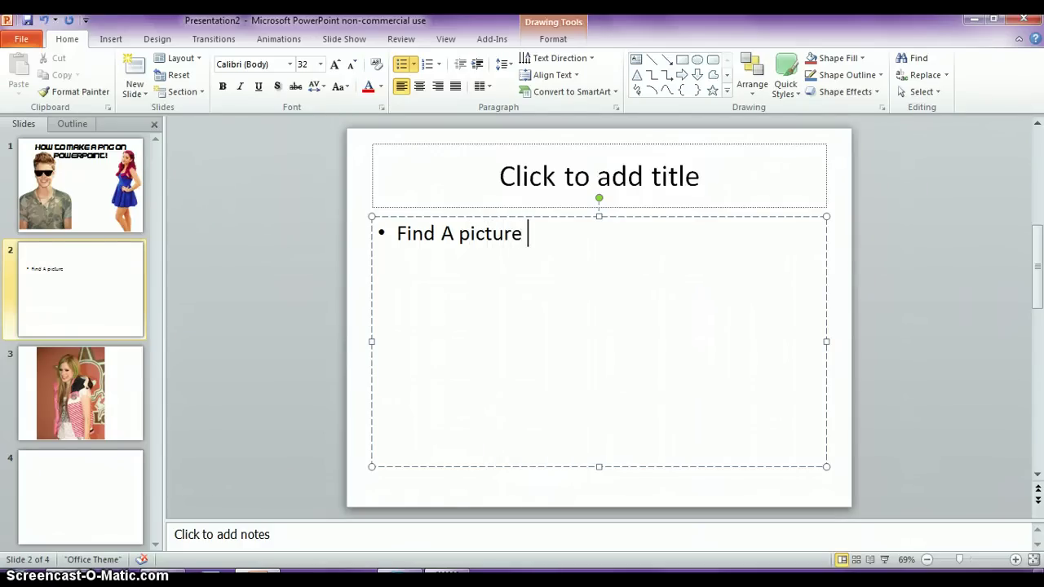
{"action": "key", "text": "Caps_Lock"}
{"action": "type", "text": "T"}
{"action": "key", "text": "Caps_Lock"}
{"action": "type", "text": "hen "}
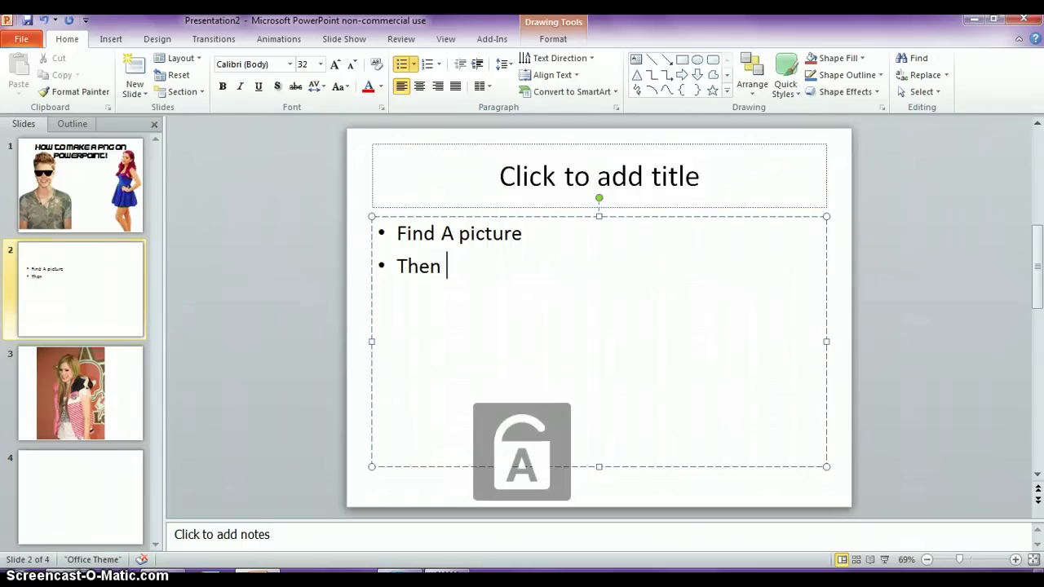
{"action": "type", "text": "press picture tools at the to"}
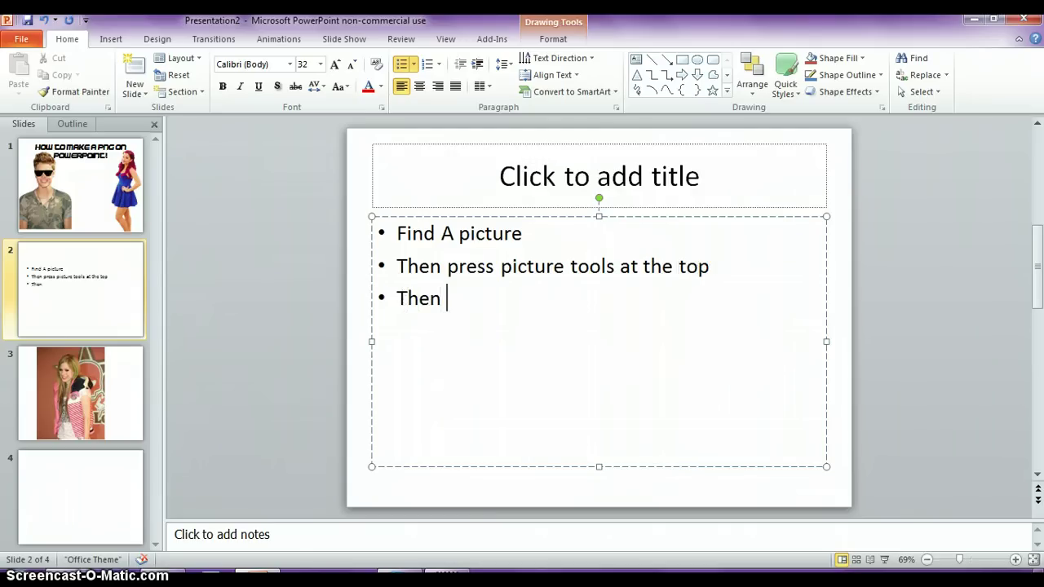
{"action": "type", "text": "press remove background then follow me"}
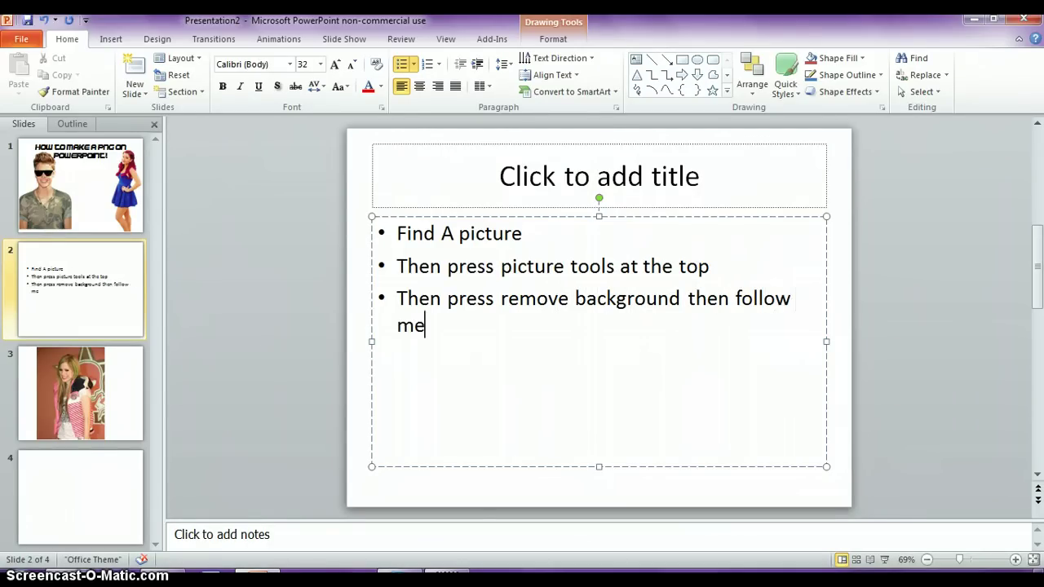
Step: Select all three bullet lines, then move on to slide 3 with the girl's photo
{"action": "left_click", "coordinate": [436, 234]}
{"action": "left_click_drag", "start_coordinate": [385, 233], "coordinate": [576, 373]}
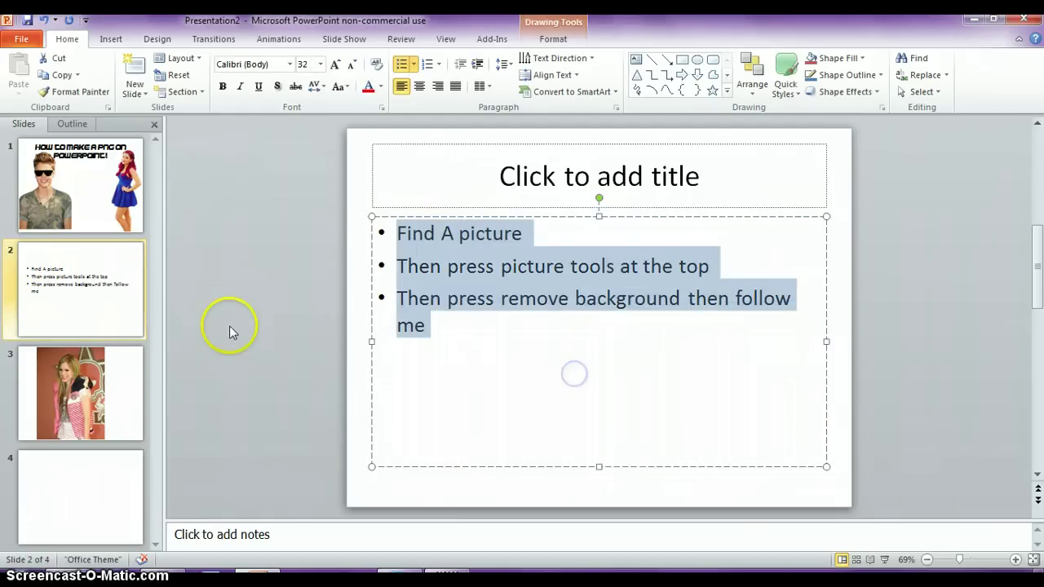
{"action": "left_click", "coordinate": [100, 373]}
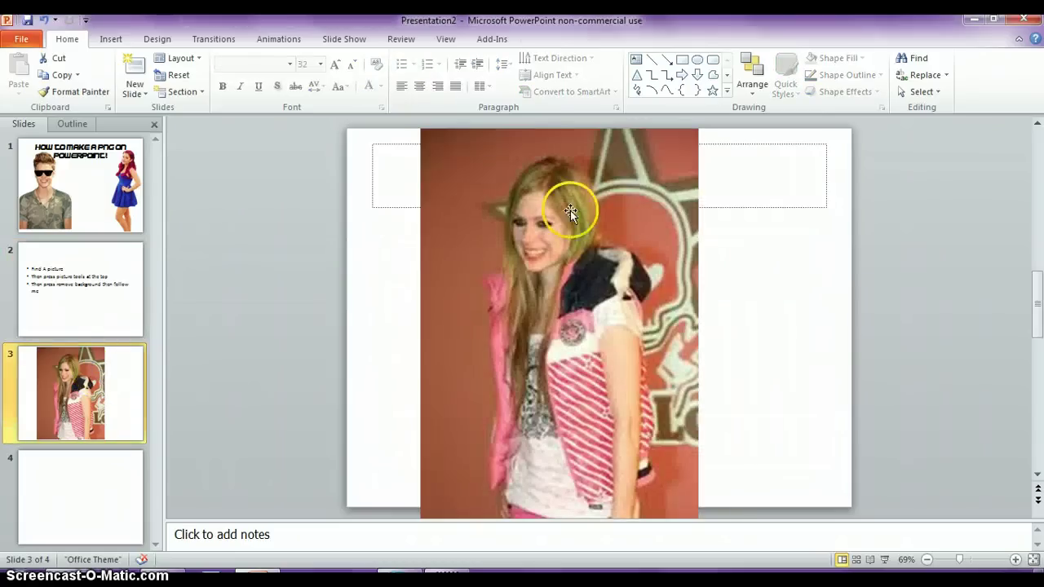
Step: Start Remove Background on the girl's photo and stretch the kept area over her head and the photo
{"action": "left_click_drag", "start_coordinate": [570, 211], "coordinate": [572, 246]}
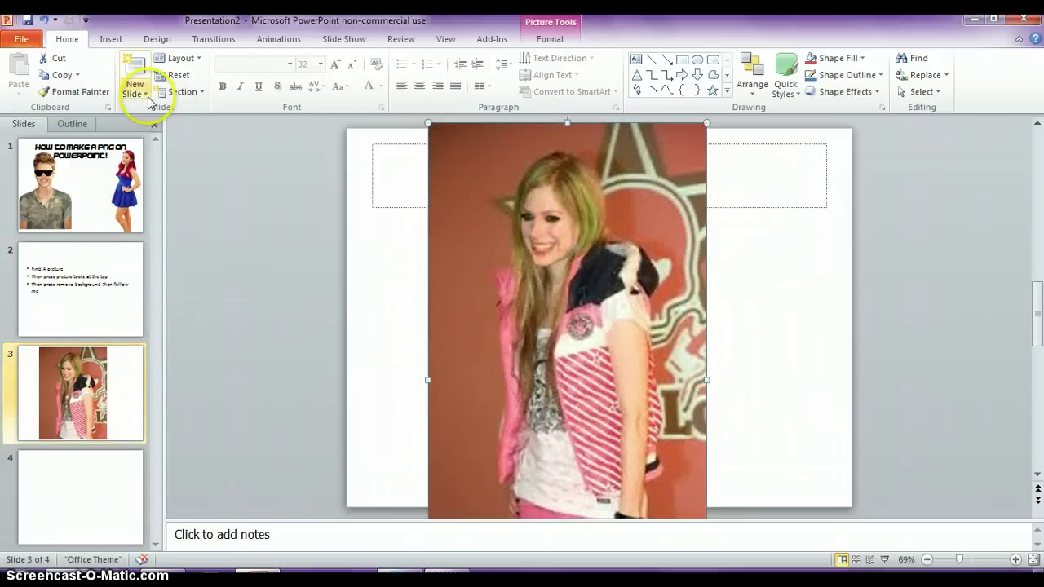
{"action": "left_click", "coordinate": [555, 34]}
{"action": "left_click", "coordinate": [43, 73]}
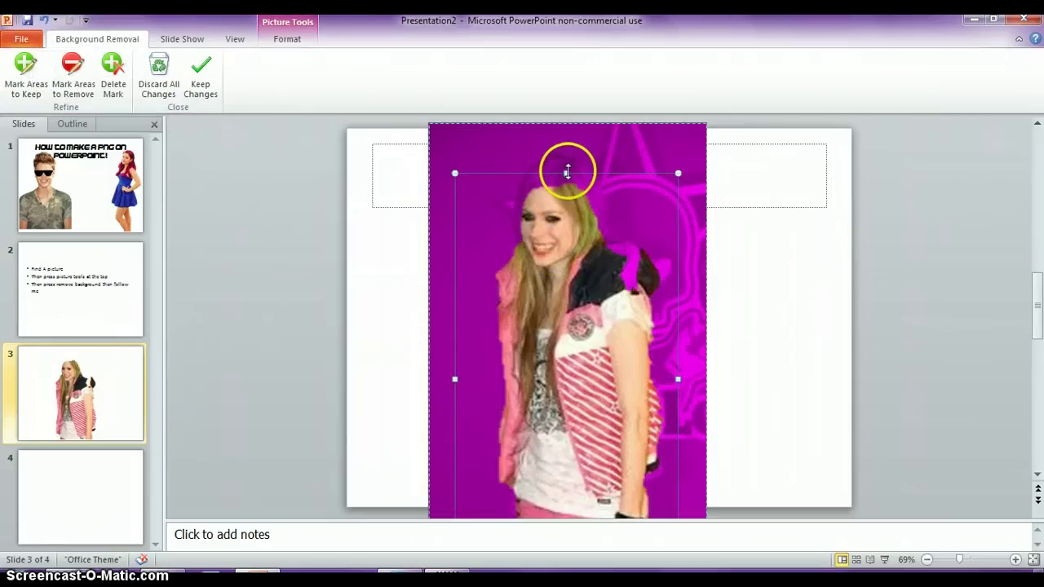
{"action": "left_click_drag", "start_coordinate": [567, 172], "coordinate": [566, 132]}
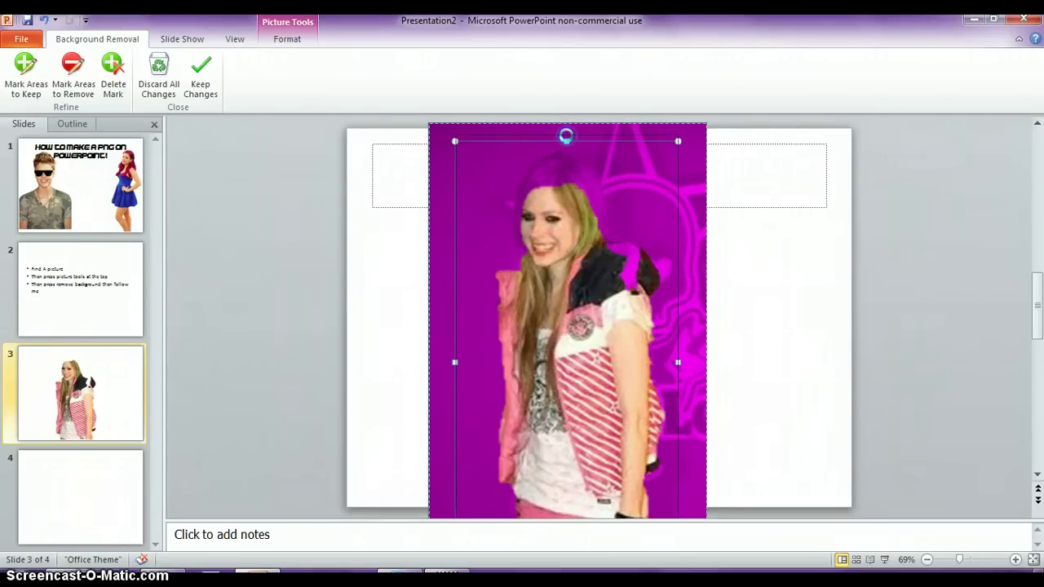
{"action": "left_click_drag", "start_coordinate": [727, 380], "coordinate": [668, 296]}
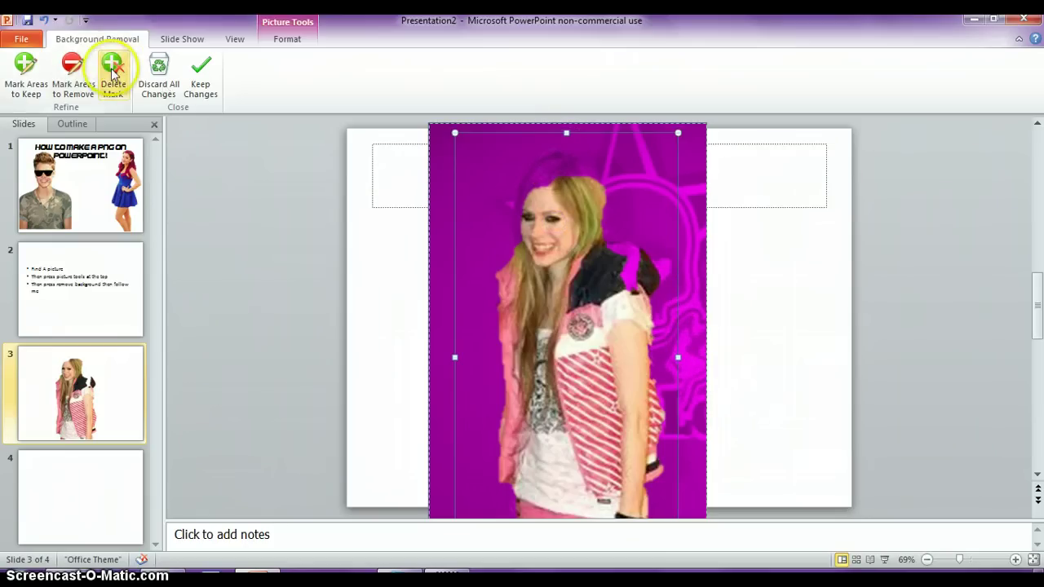
Step: Mark her hair and the hood on her shoulder as areas to keep
{"action": "left_click", "coordinate": [26, 75]}
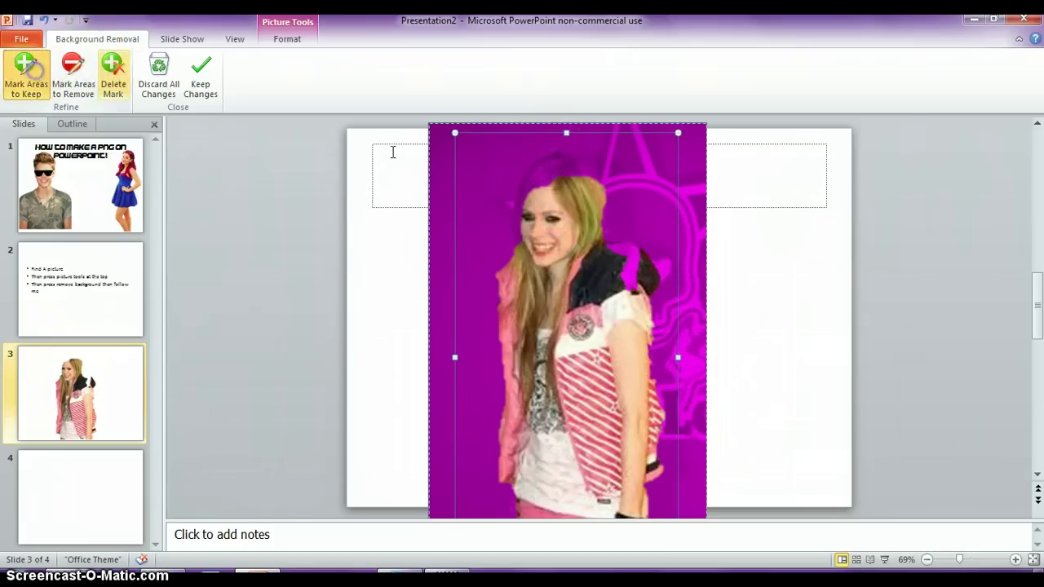
{"action": "left_click", "coordinate": [548, 167]}
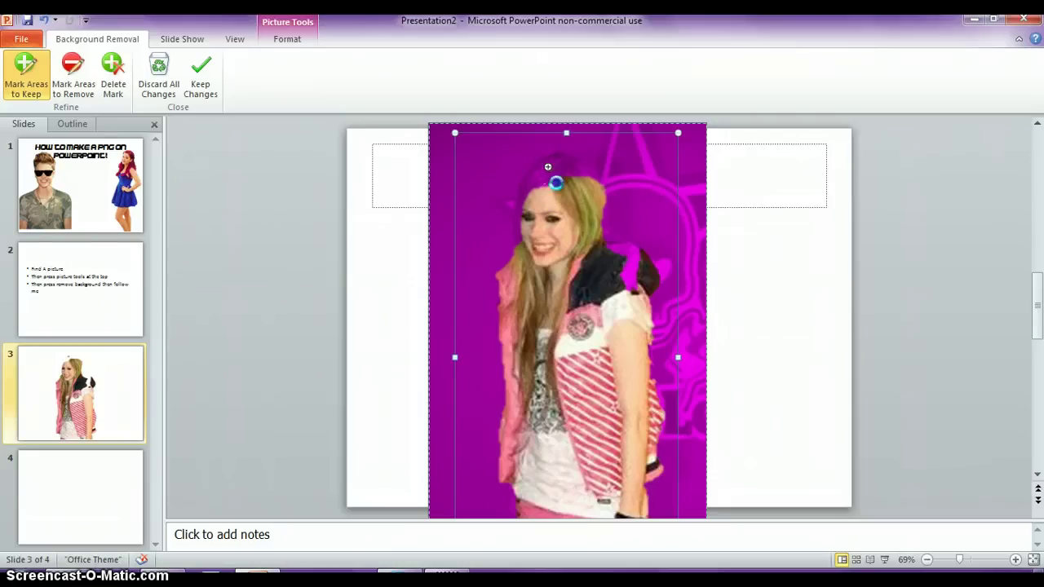
{"action": "left_click", "coordinate": [550, 178]}
{"action": "left_click", "coordinate": [554, 155]}
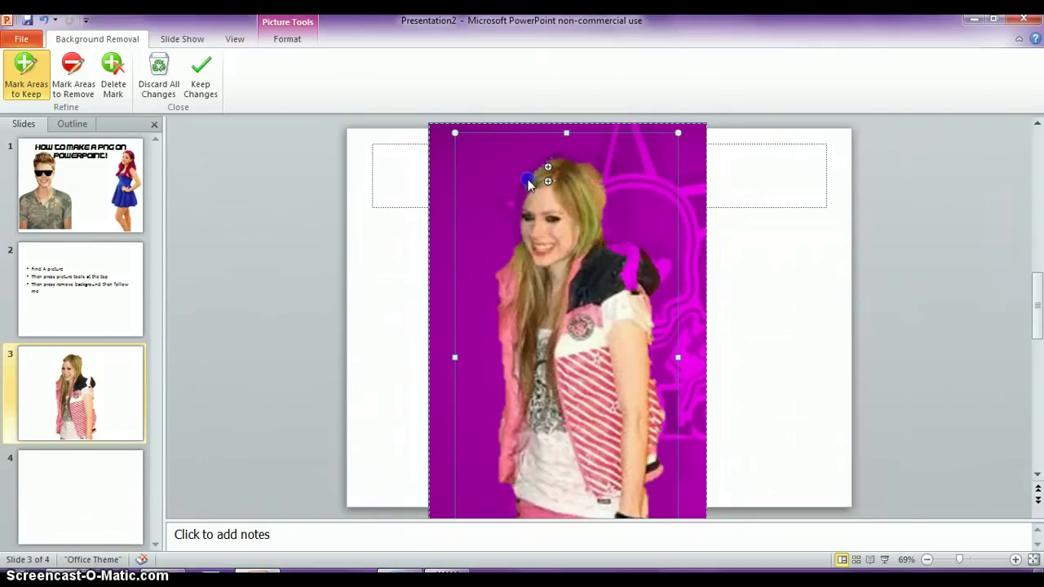
{"action": "left_click_drag", "start_coordinate": [522, 200], "coordinate": [525, 188]}
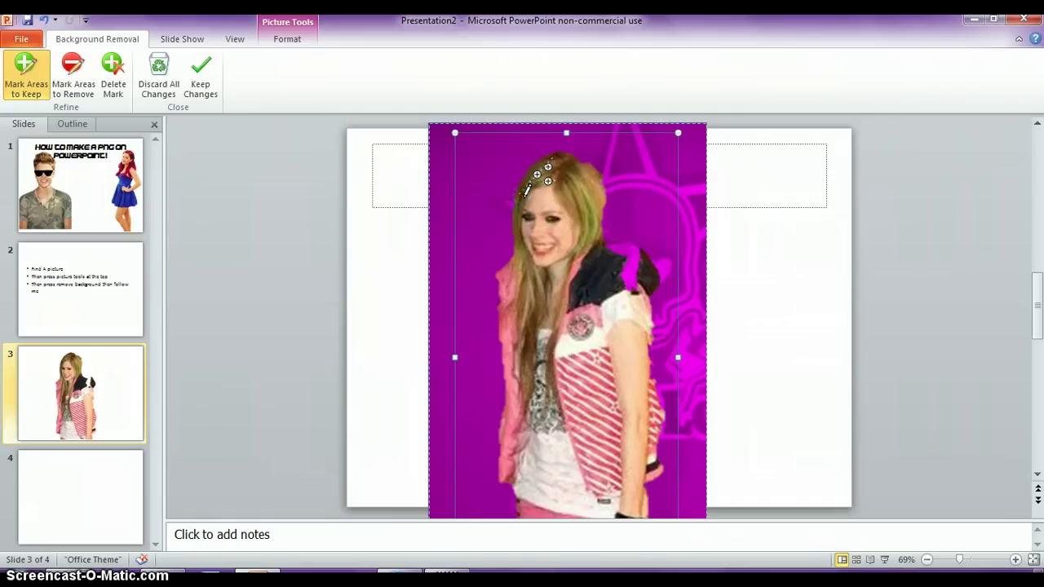
{"action": "left_click_drag", "start_coordinate": [625, 283], "coordinate": [626, 243]}
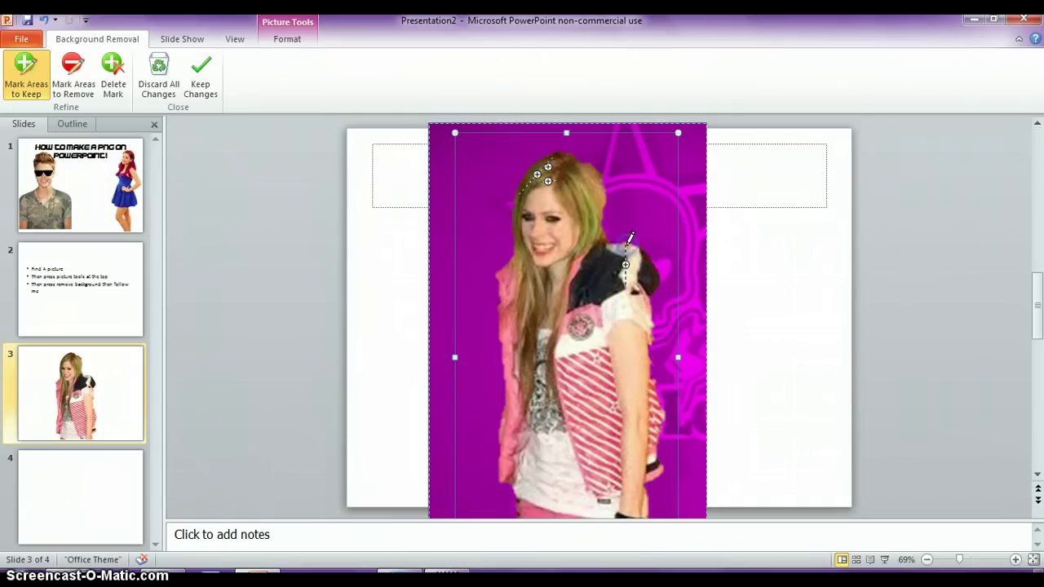
{"action": "left_click", "coordinate": [645, 291]}
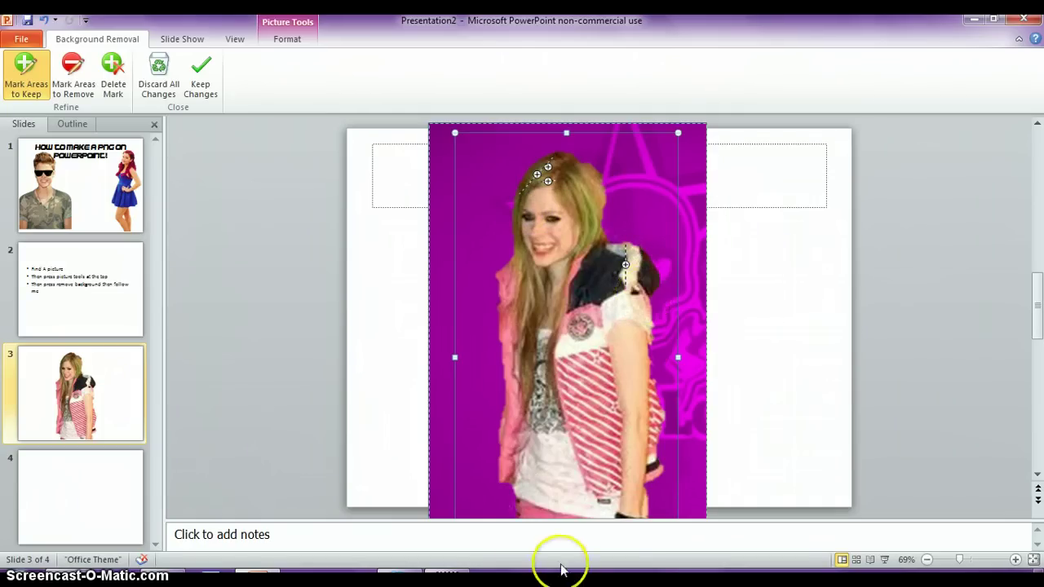
Step: Keep the background removal and move the girl's cut-out photo left on the slide
{"action": "left_click", "coordinate": [202, 86]}
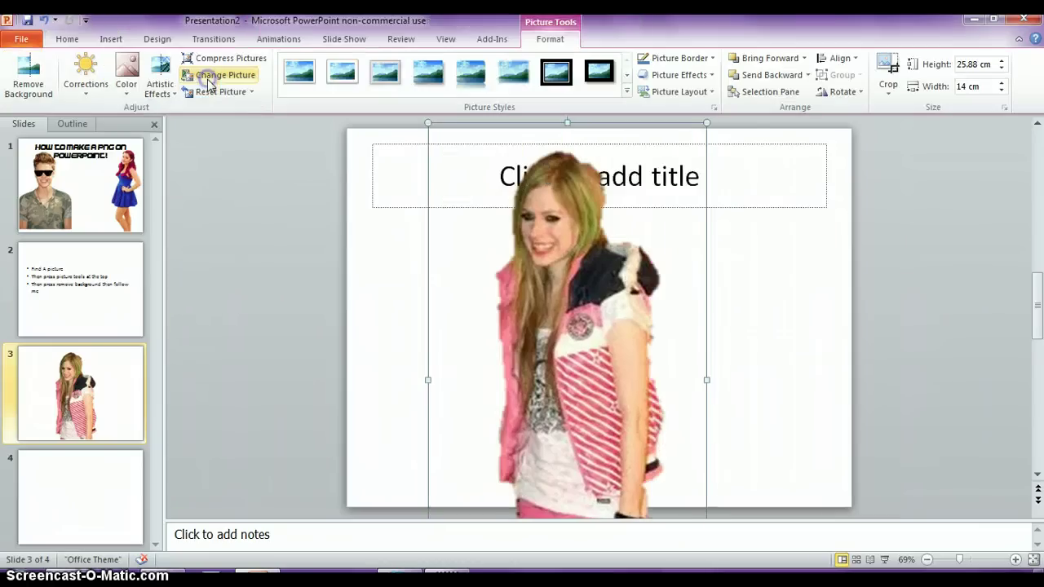
{"action": "left_click_drag", "start_coordinate": [652, 284], "coordinate": [522, 316]}
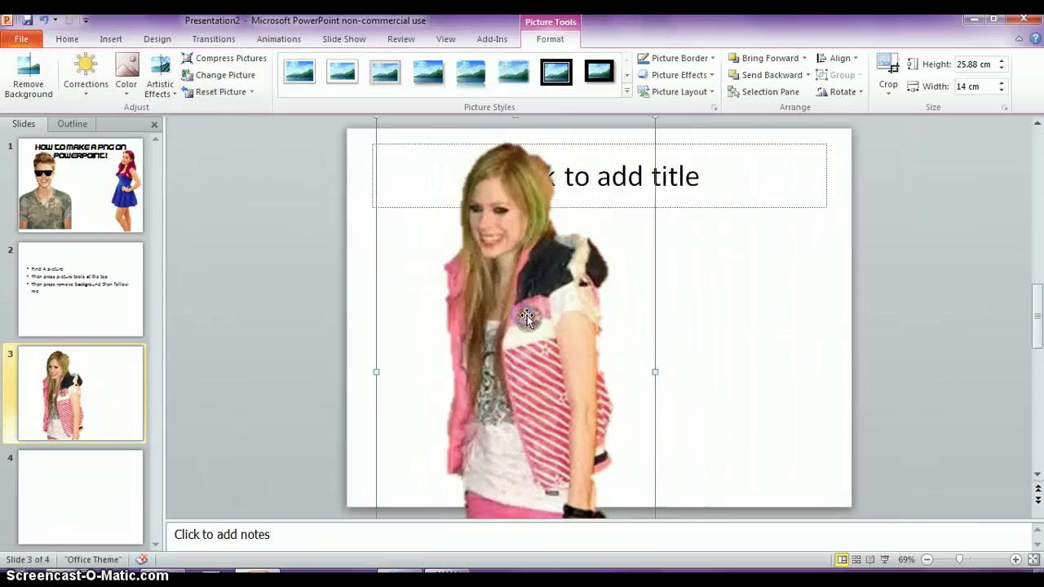
{"action": "left_click", "coordinate": [608, 338]}
Step: Replace slide 2's text with 'That was…' note and delete slide 3's cut-out photo
{"action": "left_click", "coordinate": [54, 318]}
{"action": "left_click", "coordinate": [449, 315]}
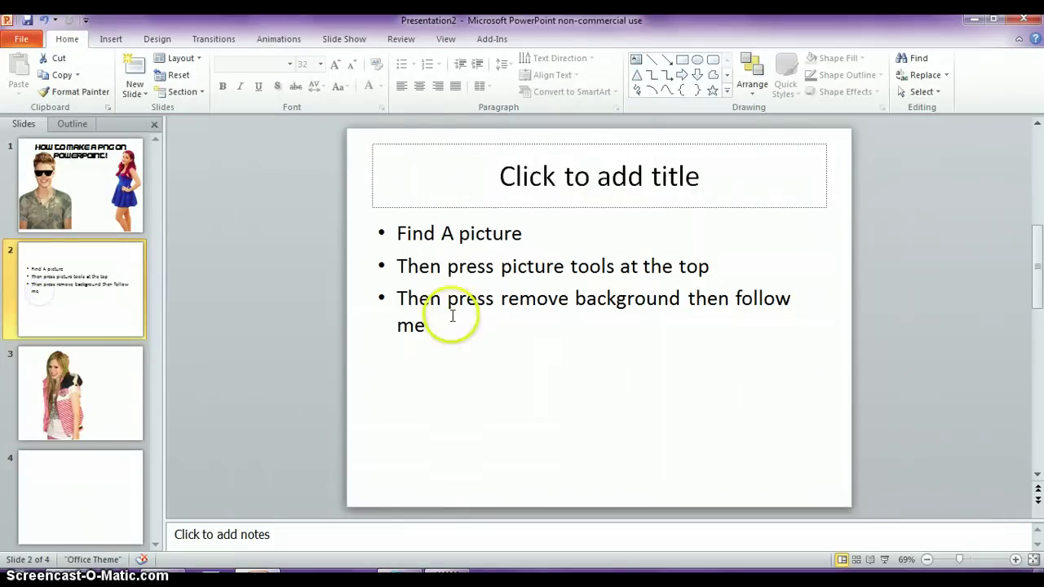
{"action": "key", "text": "ctrl+a"}
{"action": "type", "text": "Tha"}
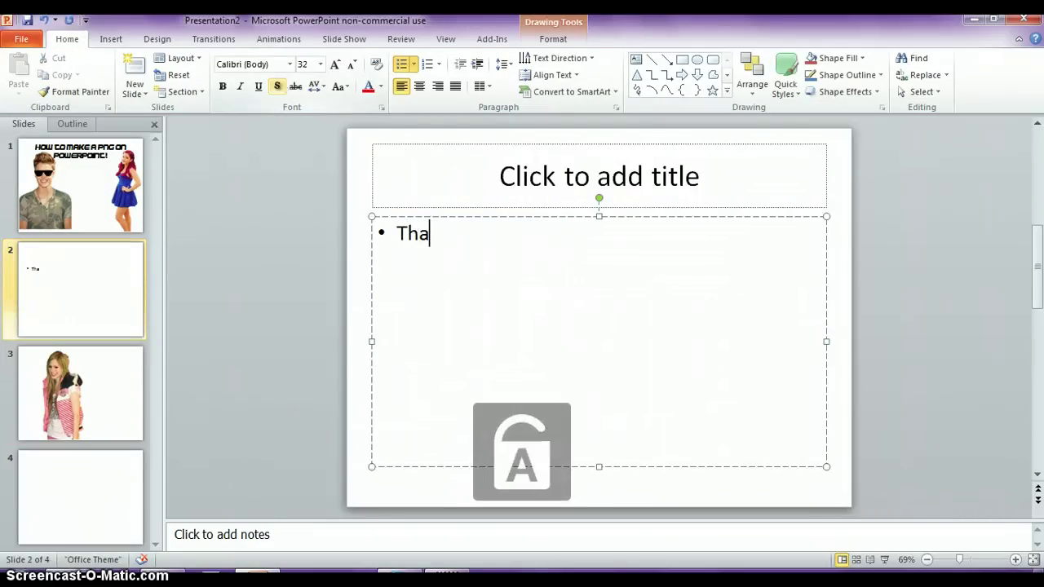
{"action": "type", "text": "t was"}
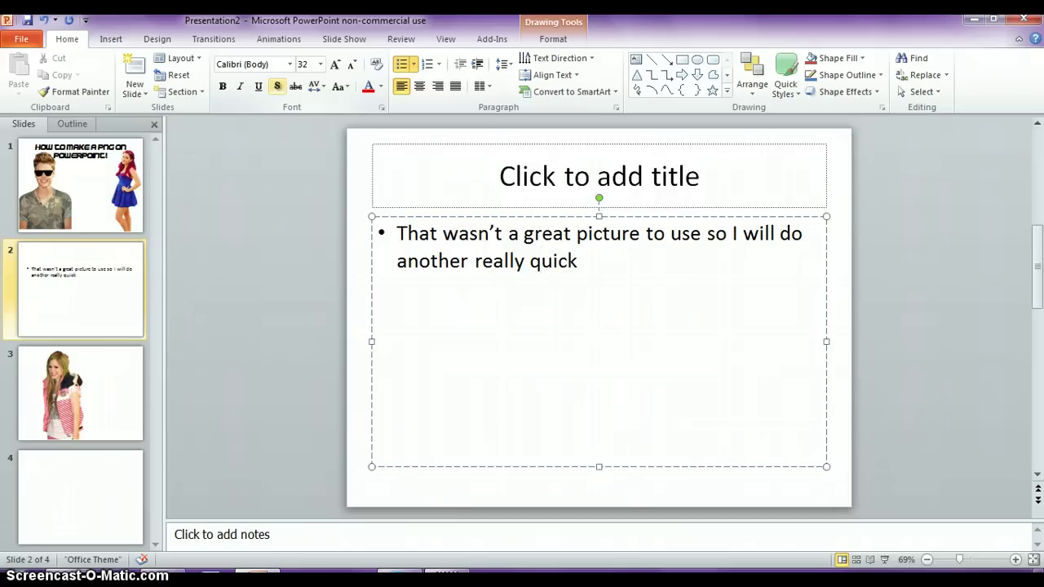
{"action": "key", "text": "ctrl+v"}
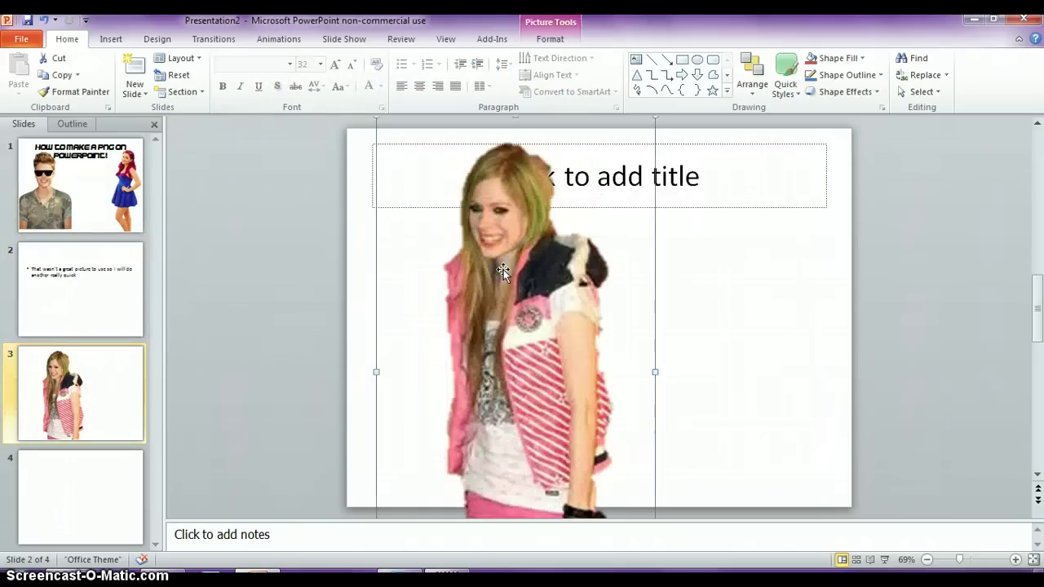
{"action": "key", "text": "Delete"}
Step: Insert the photo of the woman sitting on the floor from the parent pictures folder
{"action": "left_click", "coordinate": [111, 39]}
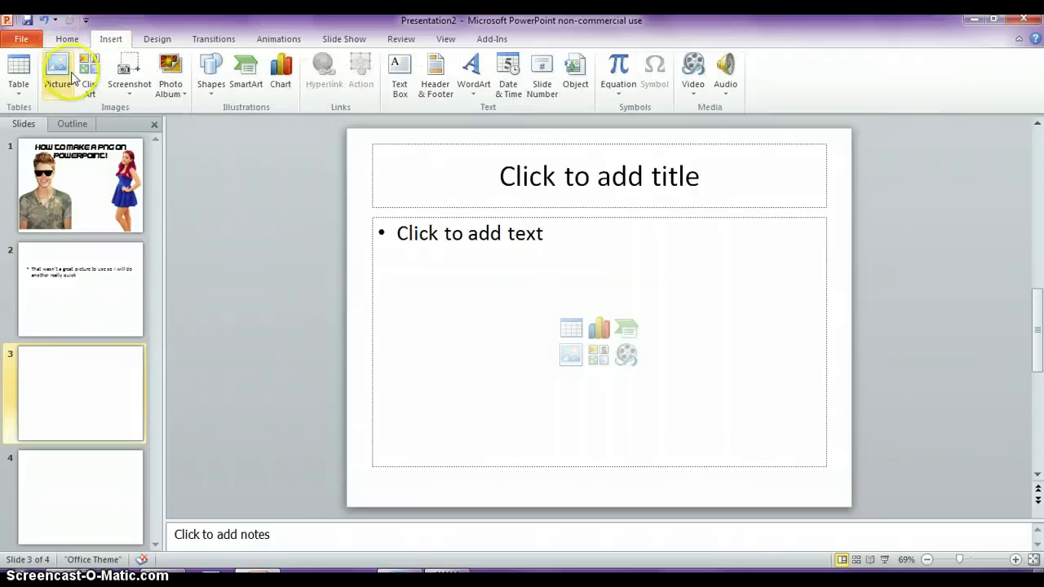
{"action": "left_click", "coordinate": [61, 74]}
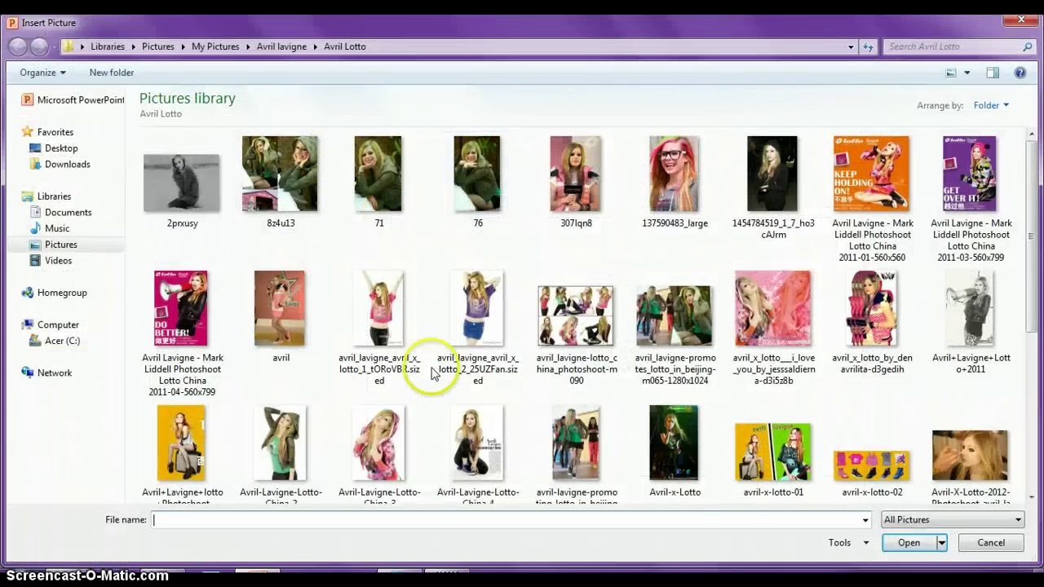
{"action": "left_click", "coordinate": [295, 47]}
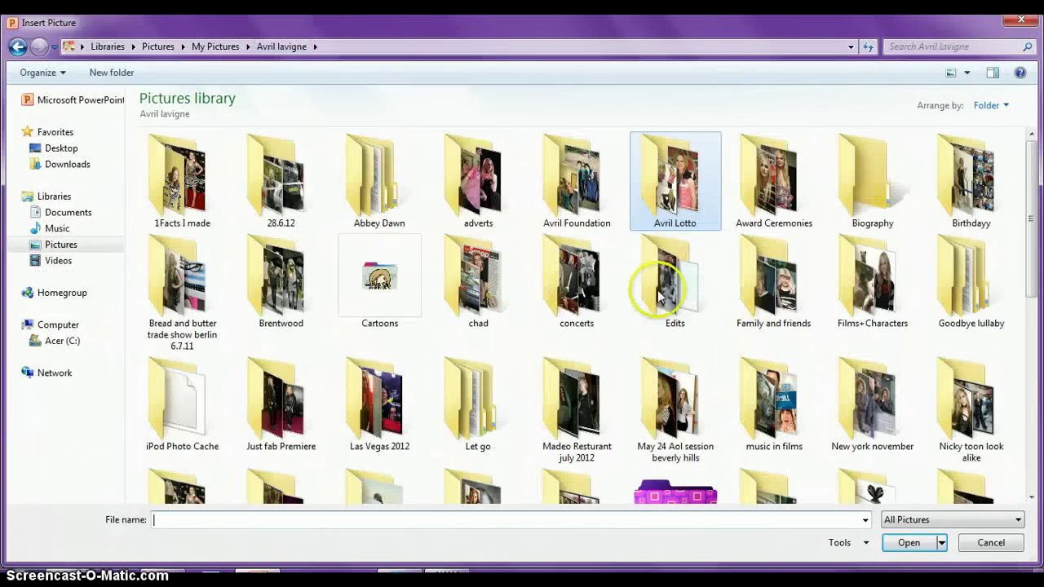
{"action": "mouse_move", "coordinate": [1030, 281]}
{"action": "left_mouse_down"}
{"action": "mouse_move", "coordinate": [1031, 371]}
{"action": "mouse_move", "coordinate": [1002, 484]}
{"action": "left_mouse_up"}
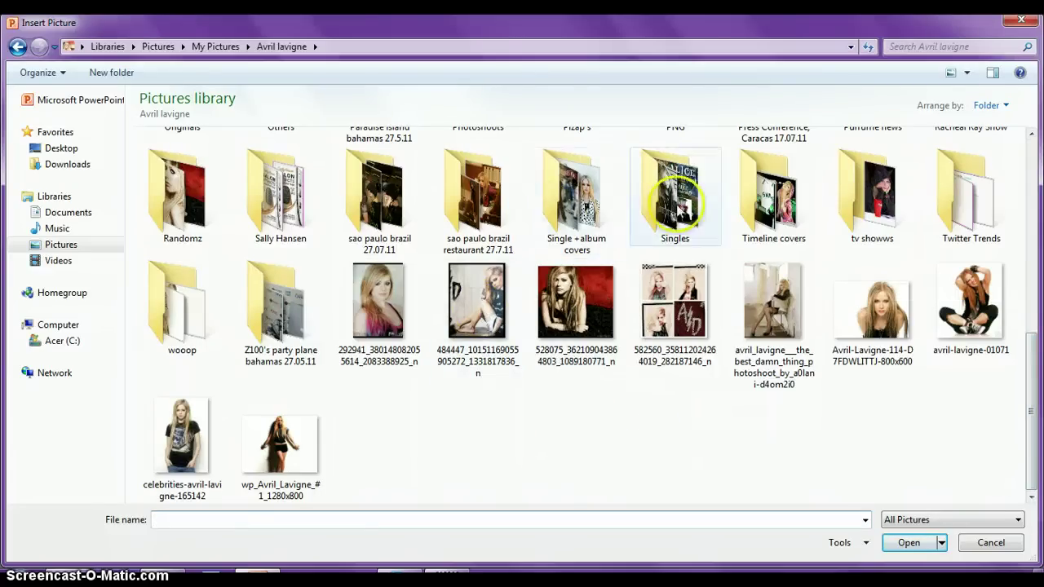
{"action": "double_click", "coordinate": [477, 301]}
Step: Enlarge the new photo to about 20 by 15 cm and center it on the slide
{"action": "left_click_drag", "start_coordinate": [671, 356], "coordinate": [497, 275]}
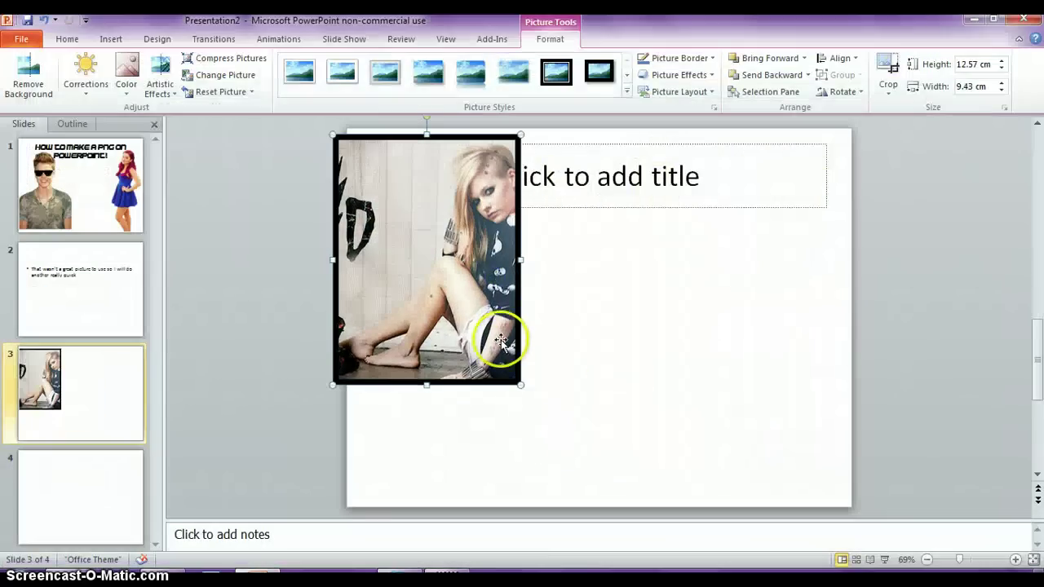
{"action": "mouse_move", "coordinate": [520, 383]}
{"action": "left_mouse_down"}
{"action": "mouse_move", "coordinate": [633, 406]}
{"action": "mouse_move", "coordinate": [656, 384]}
{"action": "left_mouse_up"}
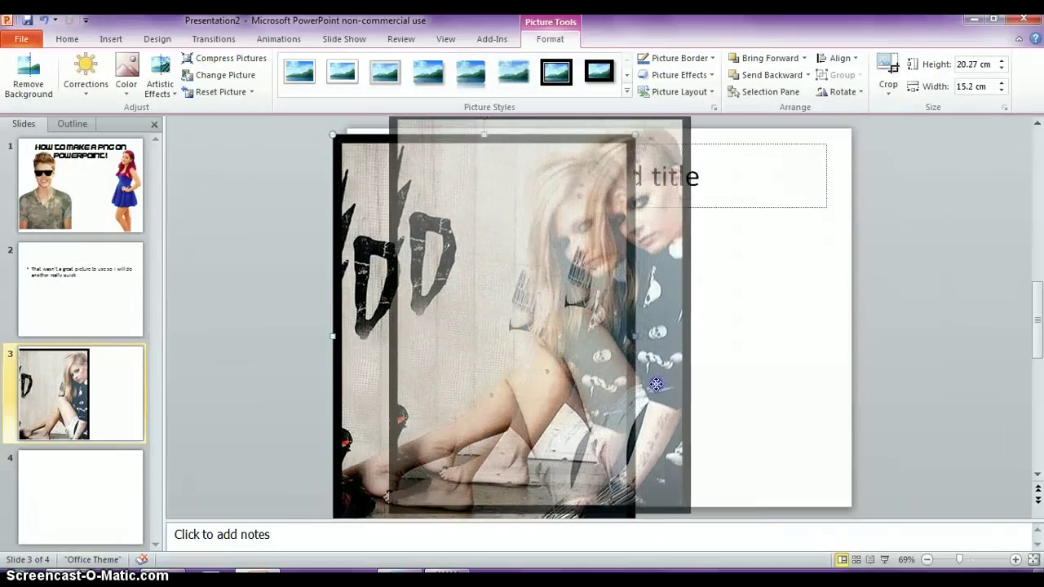
{"action": "left_click_drag", "start_coordinate": [657, 385], "coordinate": [657, 388]}
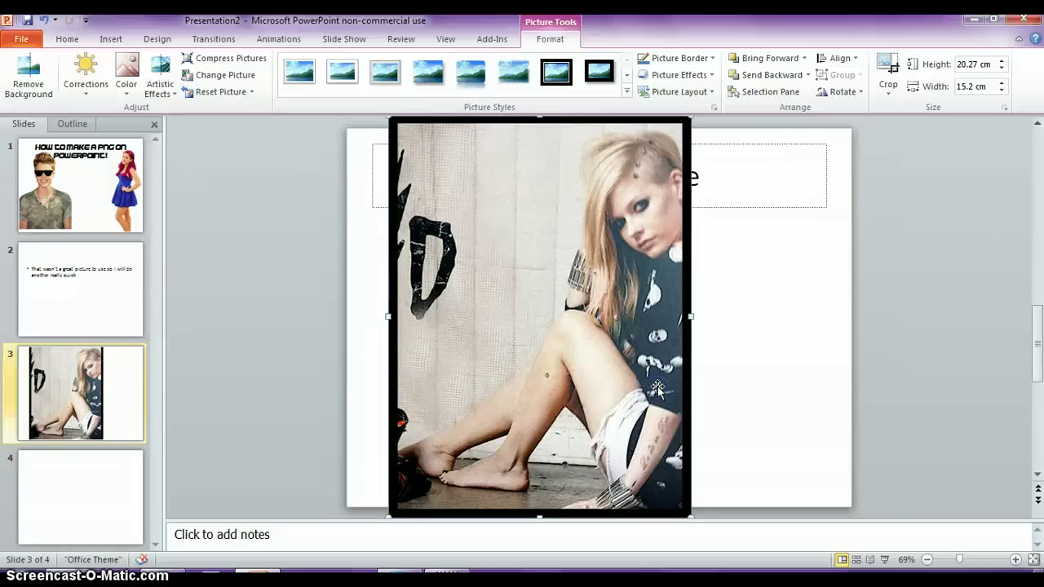
{"action": "left_click", "coordinate": [669, 364]}
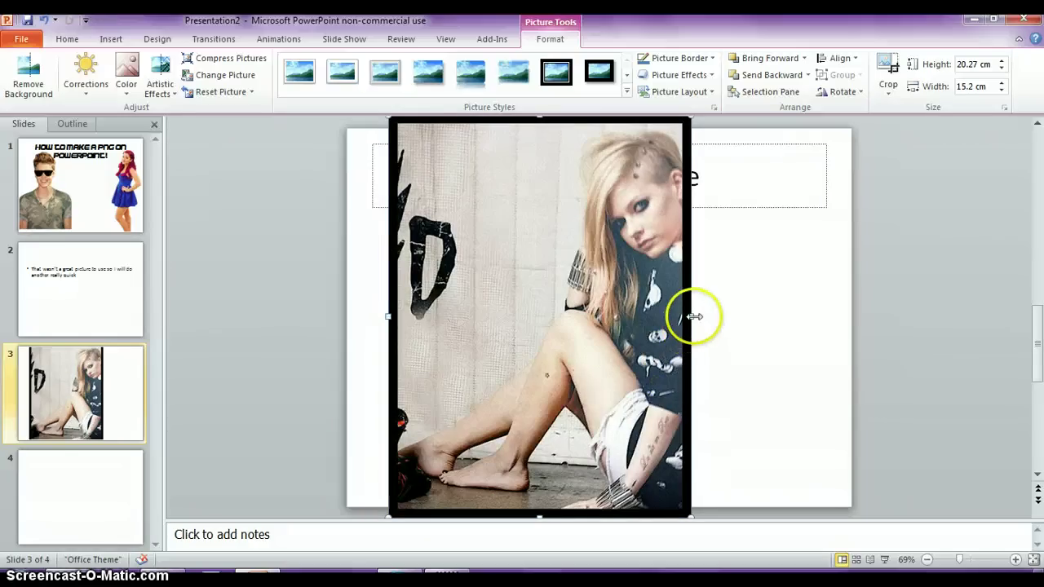
{"action": "left_click", "coordinate": [900, 300]}
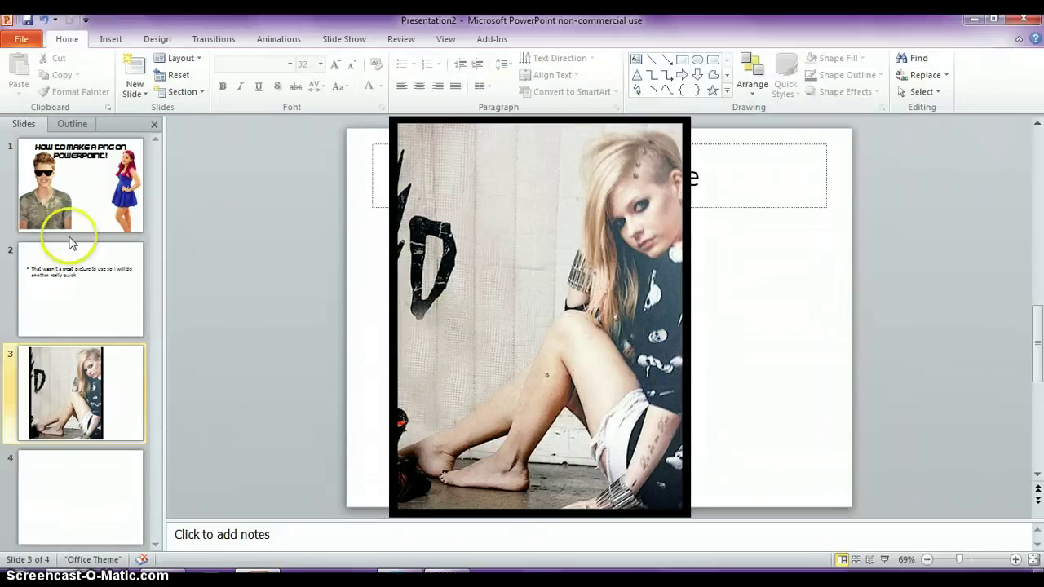
{"action": "left_click", "coordinate": [112, 40]}
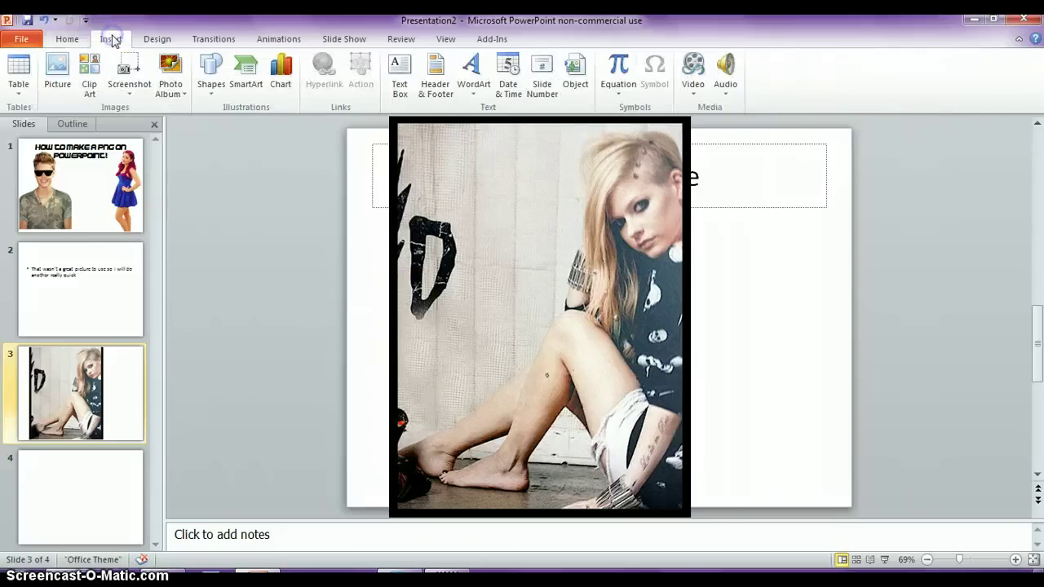
{"action": "left_click", "coordinate": [69, 38]}
{"action": "left_click", "coordinate": [521, 311]}
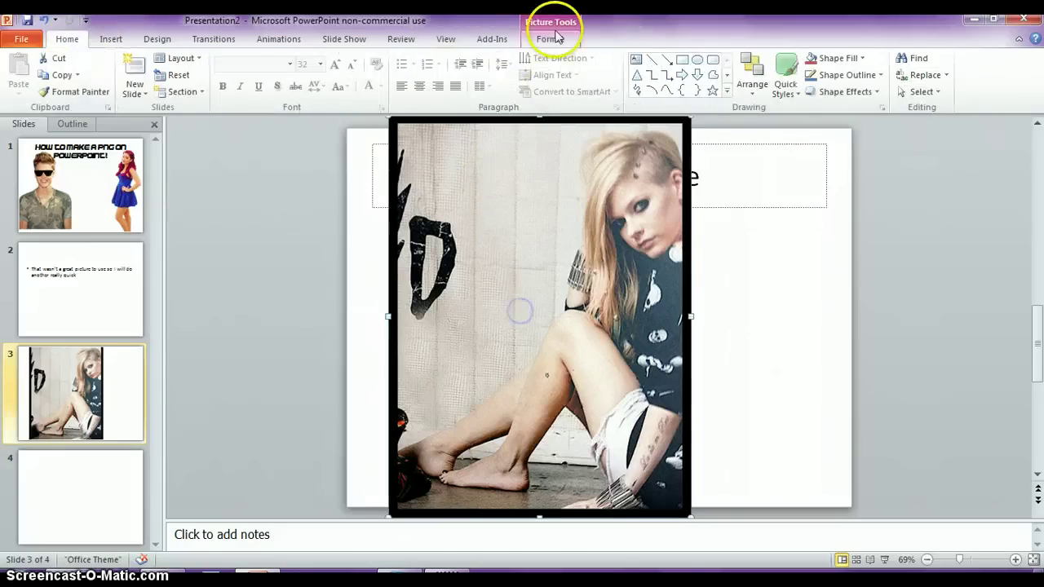
{"action": "left_click", "coordinate": [551, 38]}
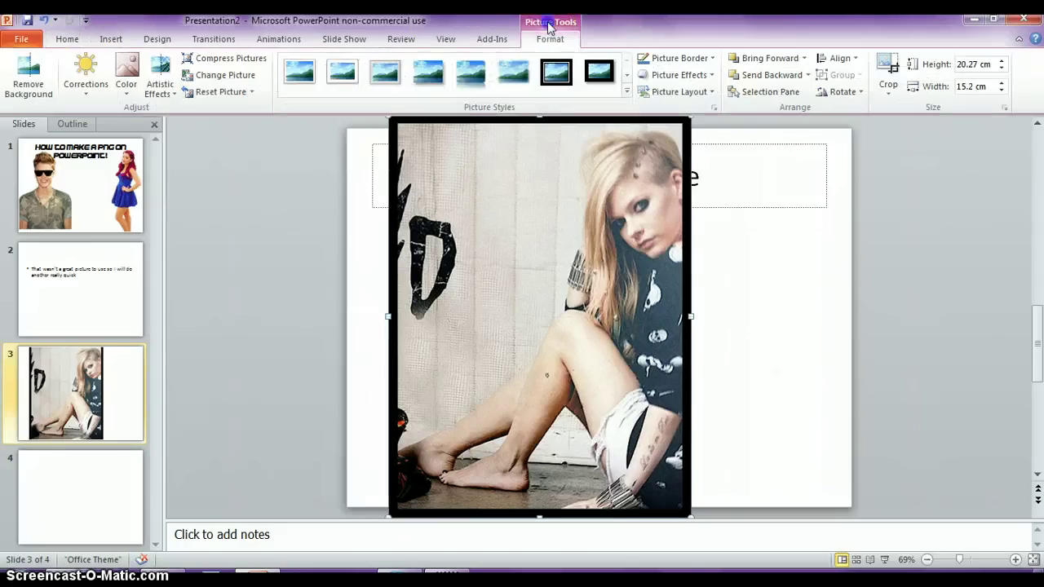
Step: Start Remove Background and stretch the kept region to the photo's top, bottom and left side
{"action": "left_click", "coordinate": [29, 82]}
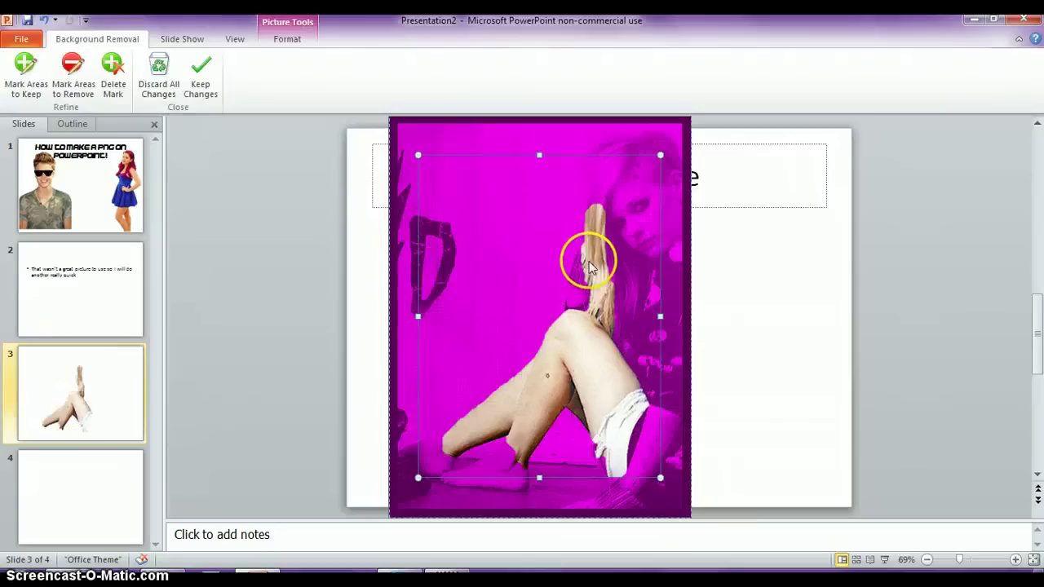
{"action": "left_click", "coordinate": [590, 267]}
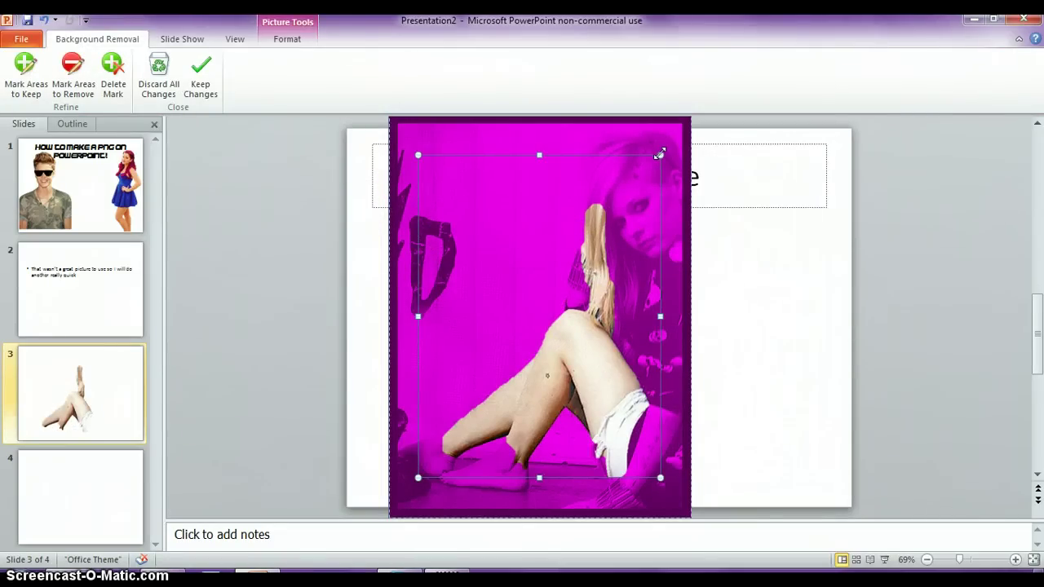
{"action": "left_click_drag", "start_coordinate": [660, 155], "coordinate": [685, 140]}
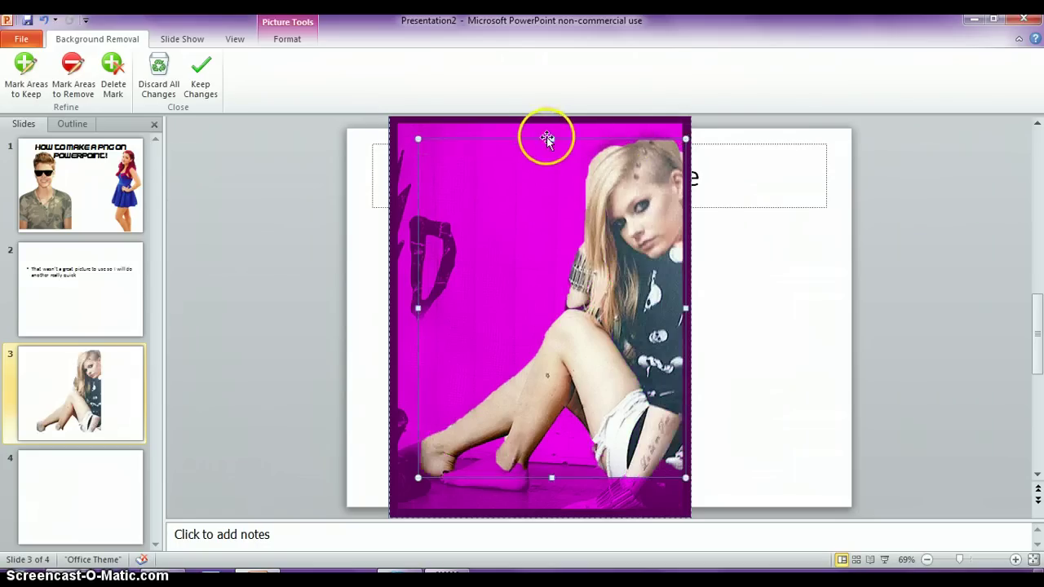
{"action": "left_click_drag", "start_coordinate": [551, 137], "coordinate": [551, 124]}
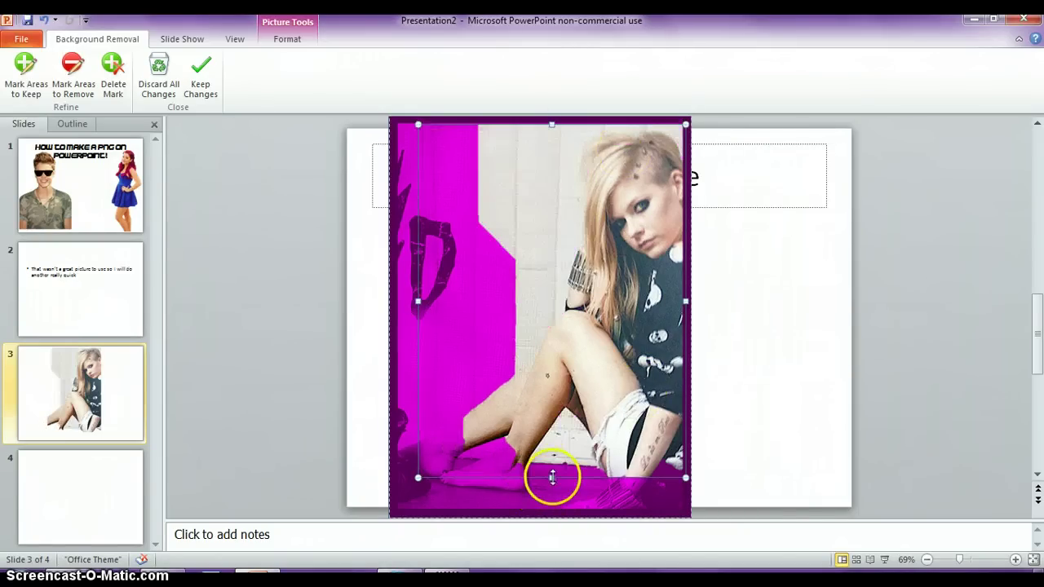
{"action": "left_click_drag", "start_coordinate": [552, 478], "coordinate": [552, 479]}
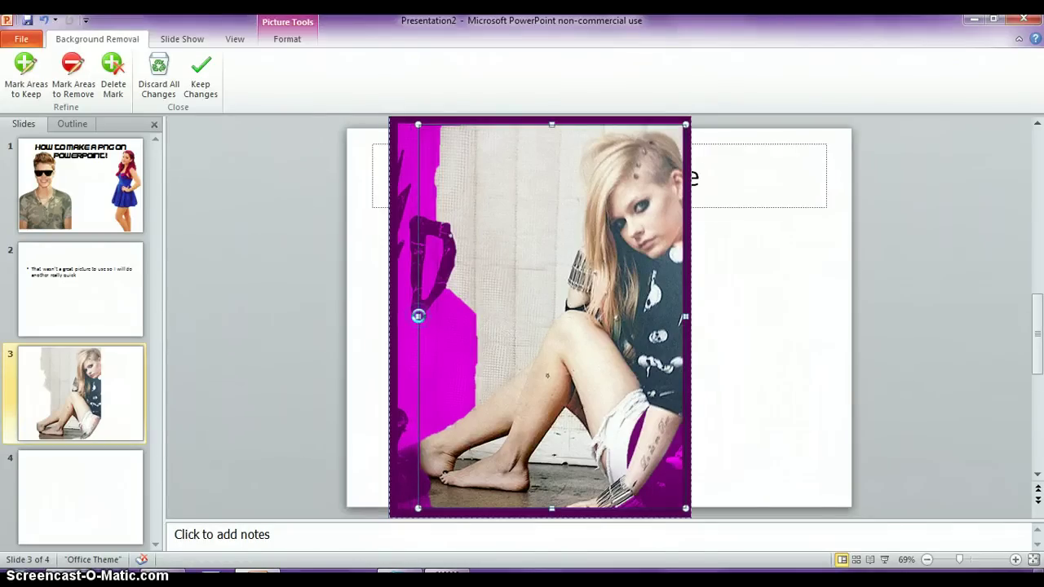
{"action": "left_click", "coordinate": [417, 315]}
Step: Mark the floor under her feet and her lower-right arm edge as areas to keep
{"action": "left_click", "coordinate": [27, 79]}
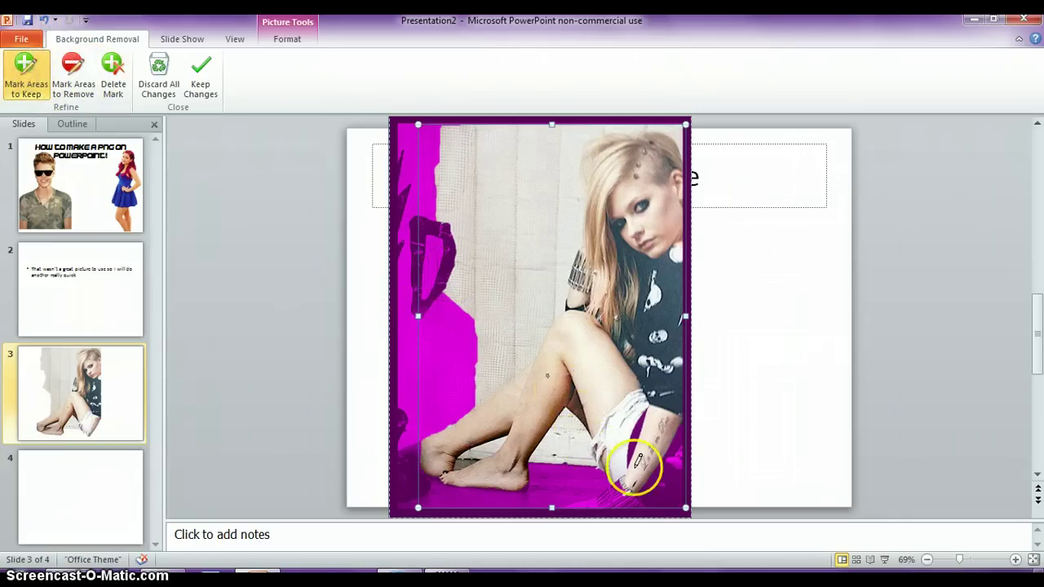
{"action": "left_click_drag", "start_coordinate": [628, 493], "coordinate": [618, 496]}
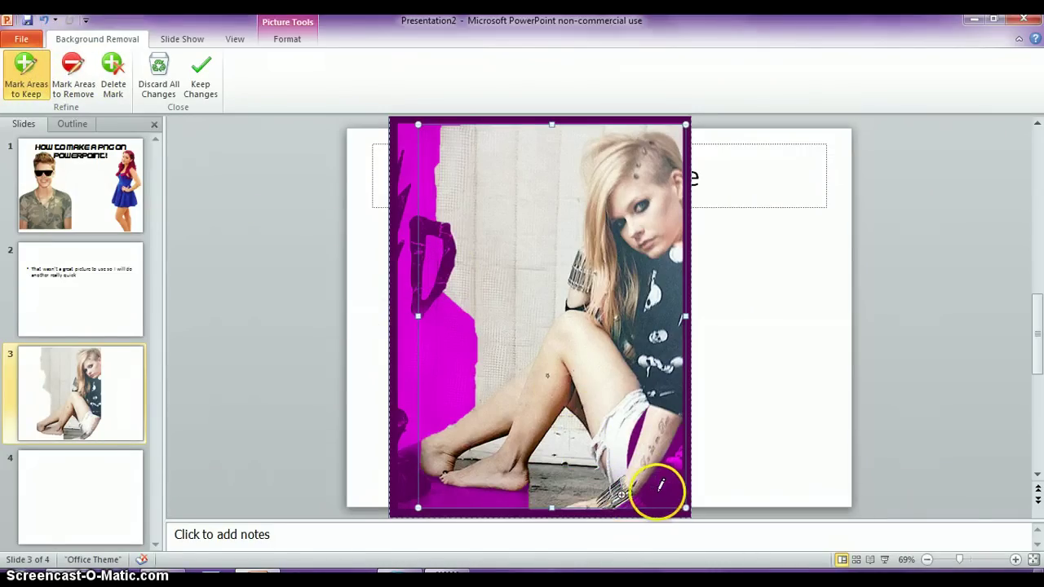
{"action": "left_click", "coordinate": [658, 490]}
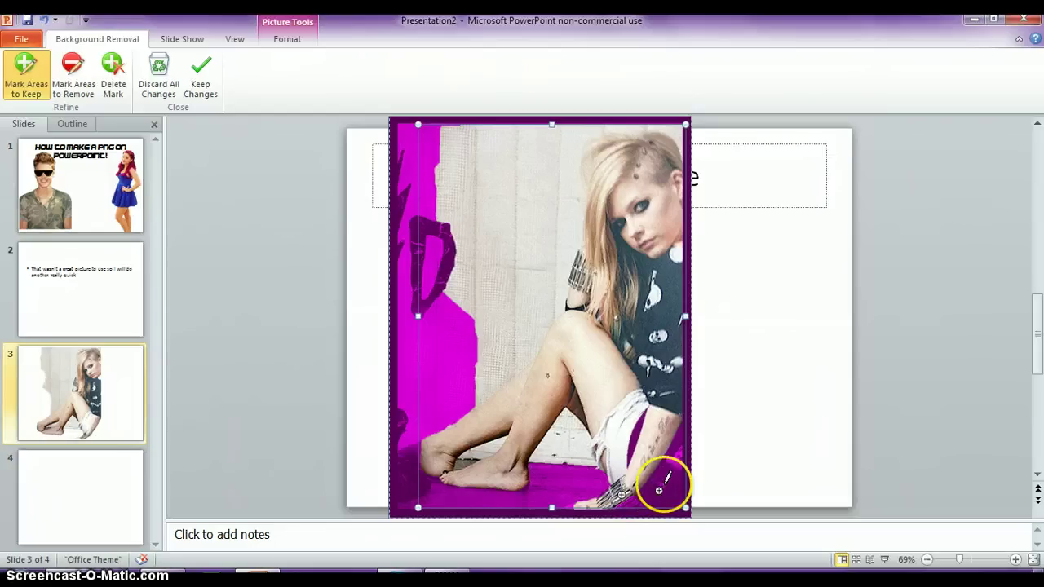
{"action": "left_click_drag", "start_coordinate": [657, 484], "coordinate": [595, 493]}
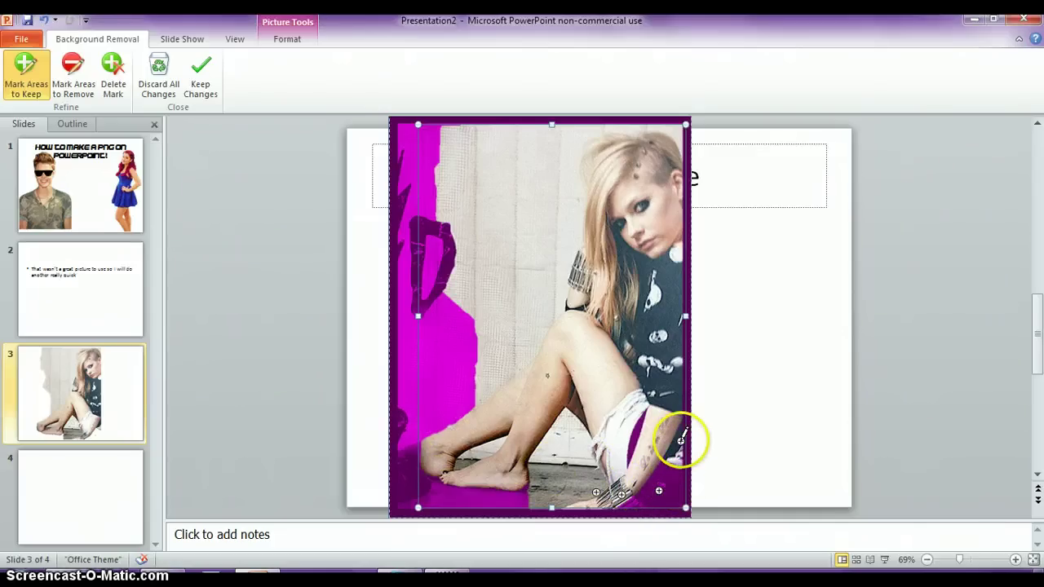
{"action": "mouse_move", "coordinate": [681, 440]}
{"action": "left_mouse_down"}
{"action": "mouse_move", "coordinate": [673, 489]}
{"action": "mouse_move", "coordinate": [474, 488]}
{"action": "left_mouse_up"}
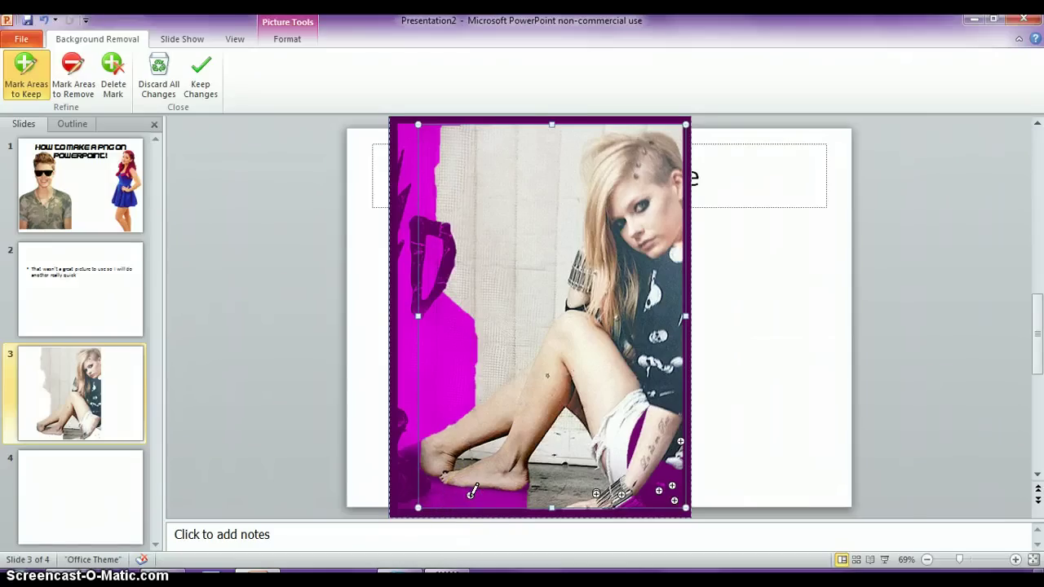
{"action": "mouse_move", "coordinate": [470, 494]}
{"action": "left_mouse_down"}
{"action": "mouse_move", "coordinate": [442, 496]}
{"action": "mouse_move", "coordinate": [433, 465]}
{"action": "left_mouse_up"}
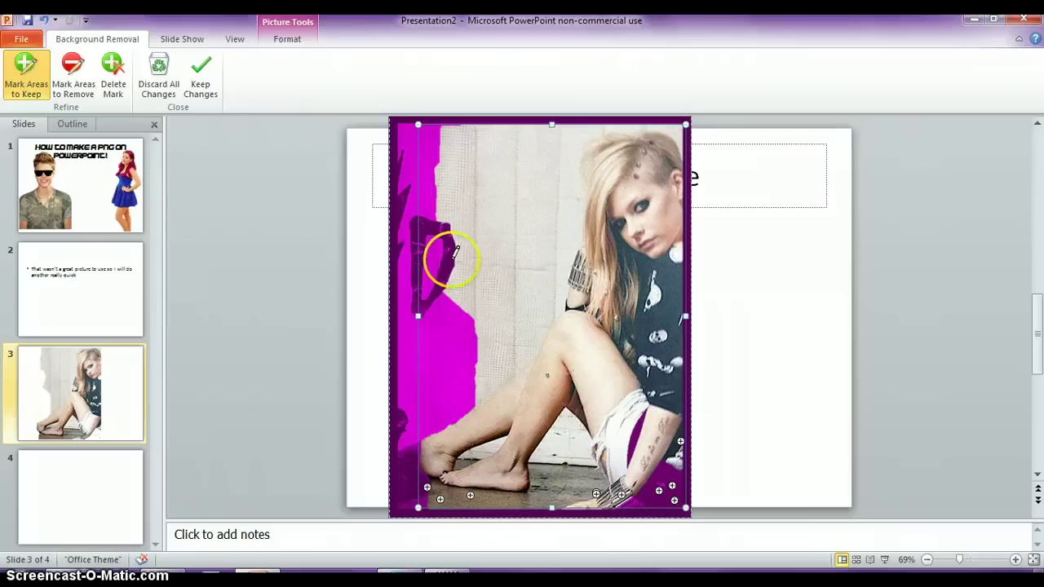
{"action": "left_click", "coordinate": [111, 85]}
{"action": "left_click", "coordinate": [90, 82]}
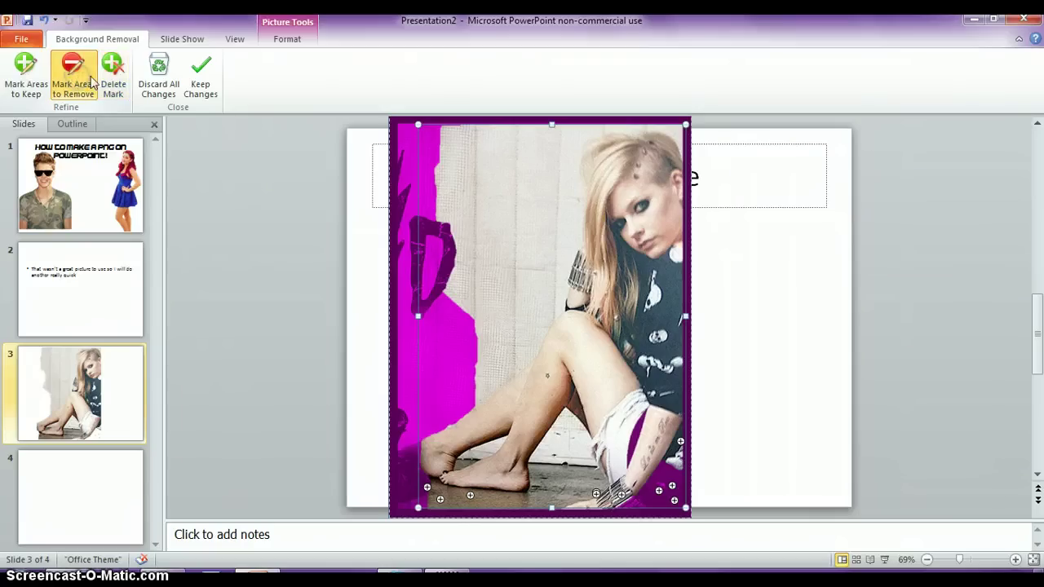
Step: Mark the white wall around and above her hair, up to the top-right corner, for removal
{"action": "left_click", "coordinate": [471, 157]}
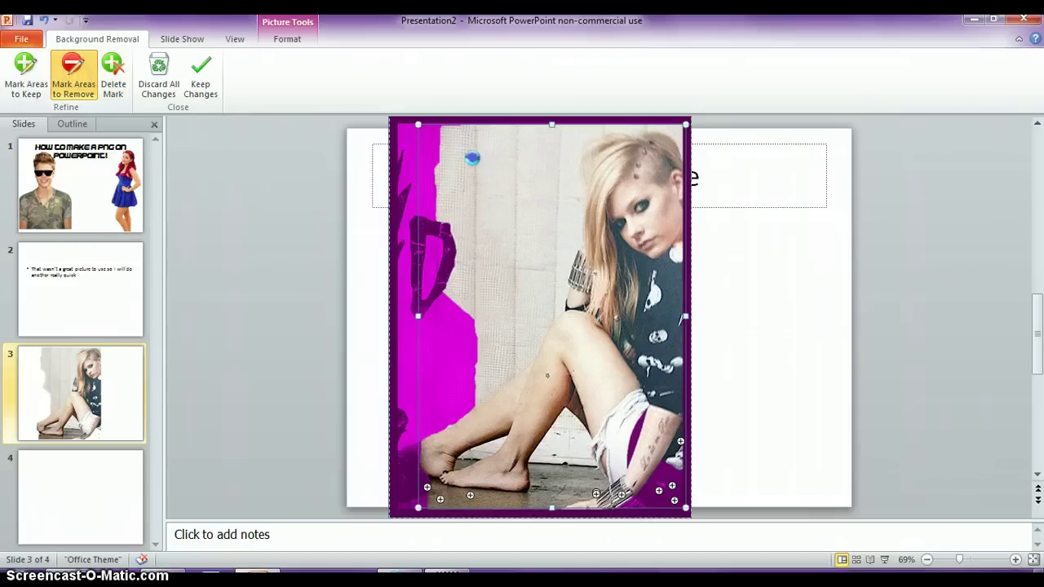
{"action": "left_click", "coordinate": [537, 249]}
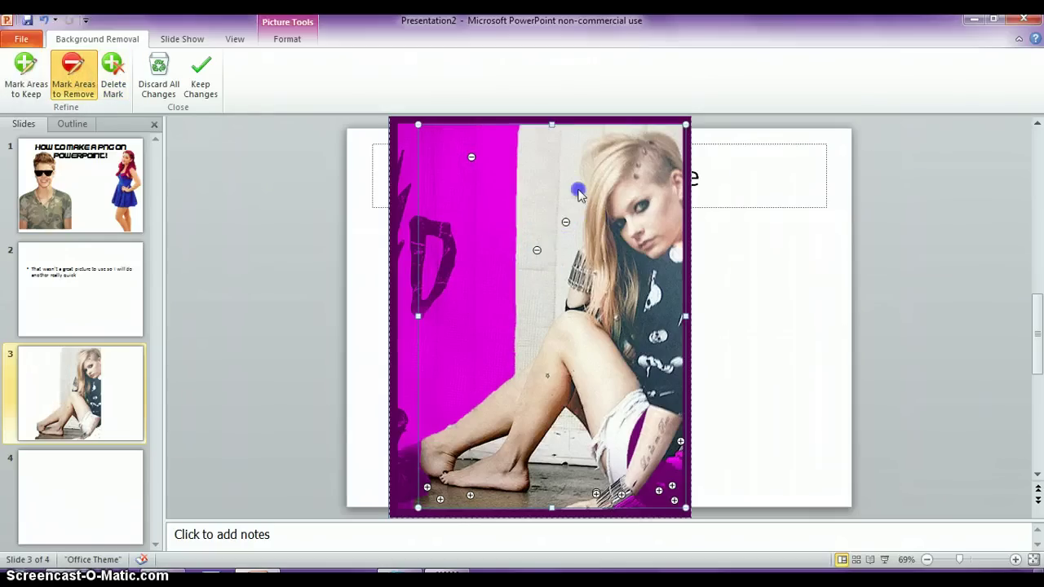
{"action": "left_click", "coordinate": [577, 191]}
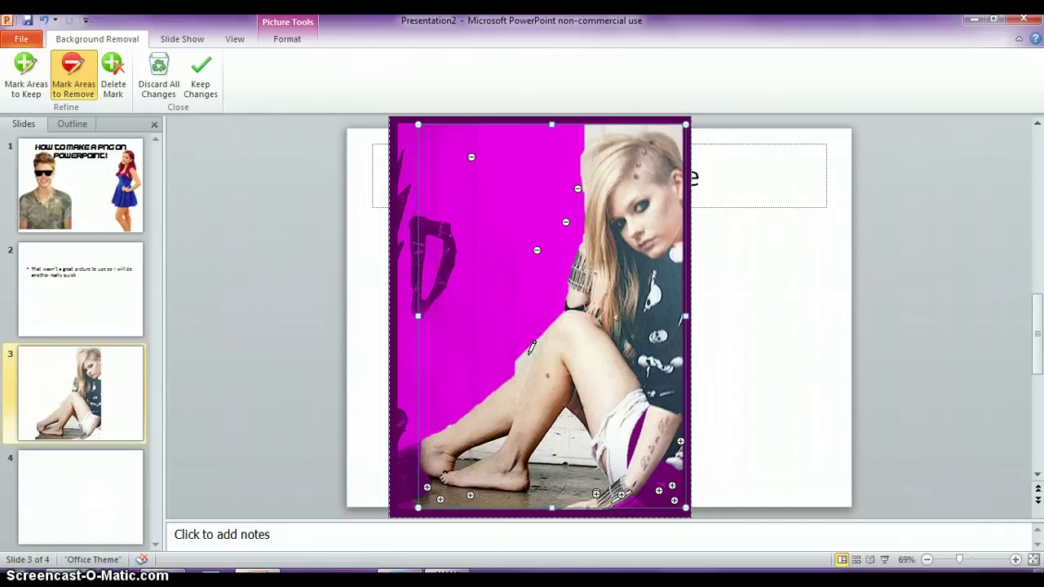
{"action": "left_click", "coordinate": [596, 129]}
{"action": "left_click", "coordinate": [633, 128]}
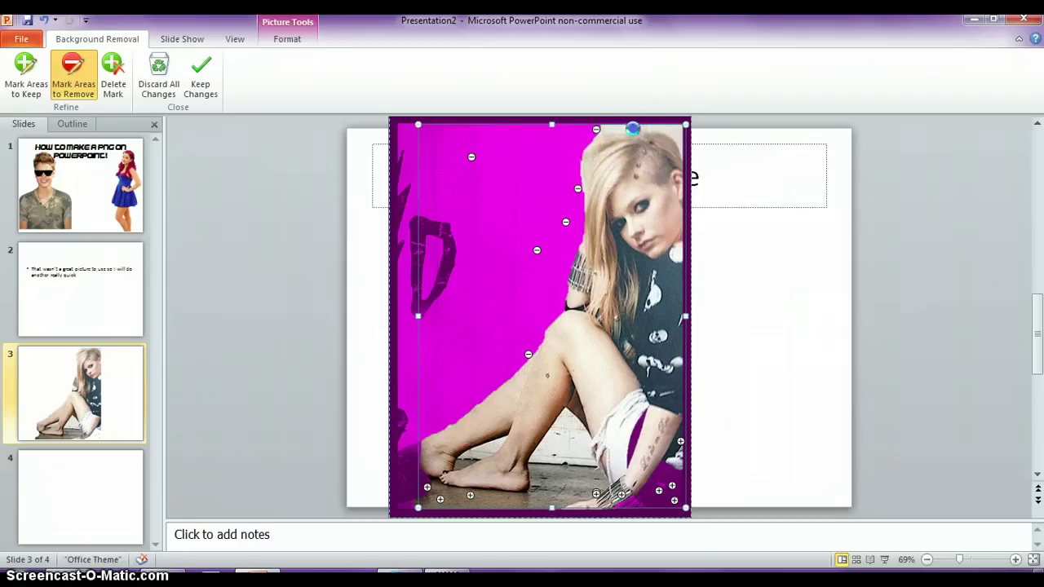
{"action": "left_click", "coordinate": [615, 128]}
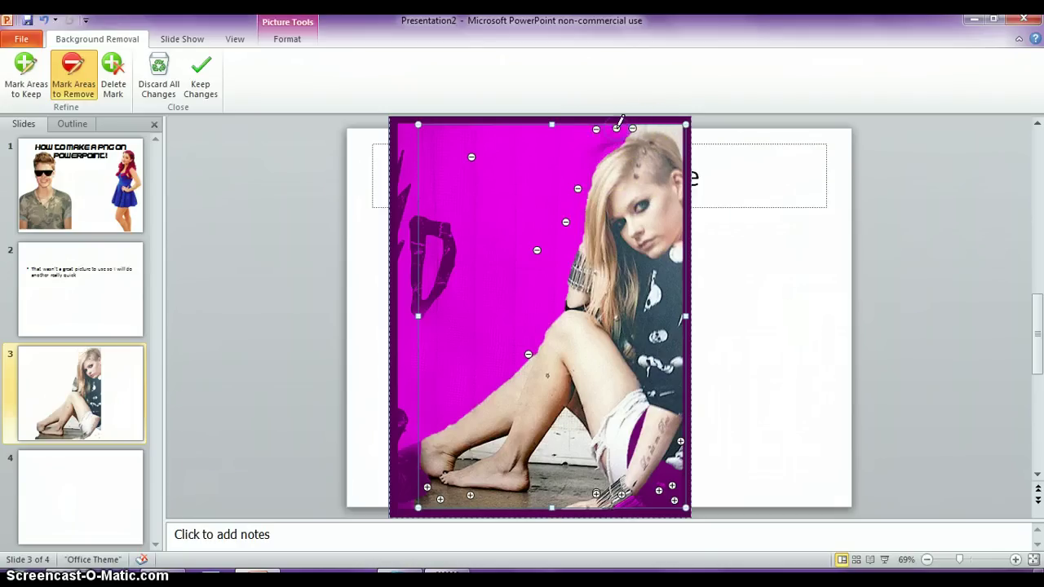
{"action": "left_click", "coordinate": [669, 130]}
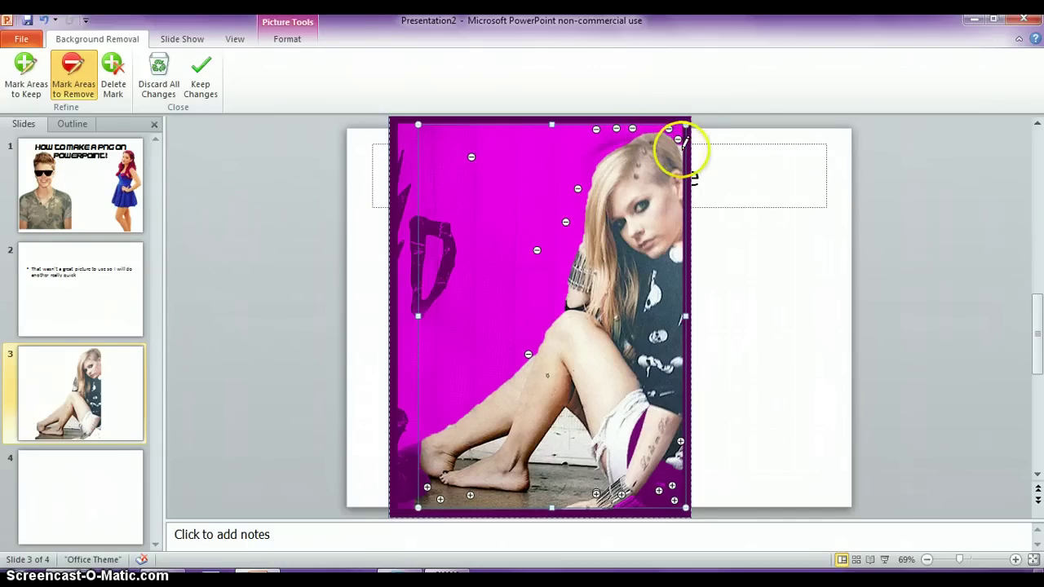
{"action": "left_click", "coordinate": [680, 149]}
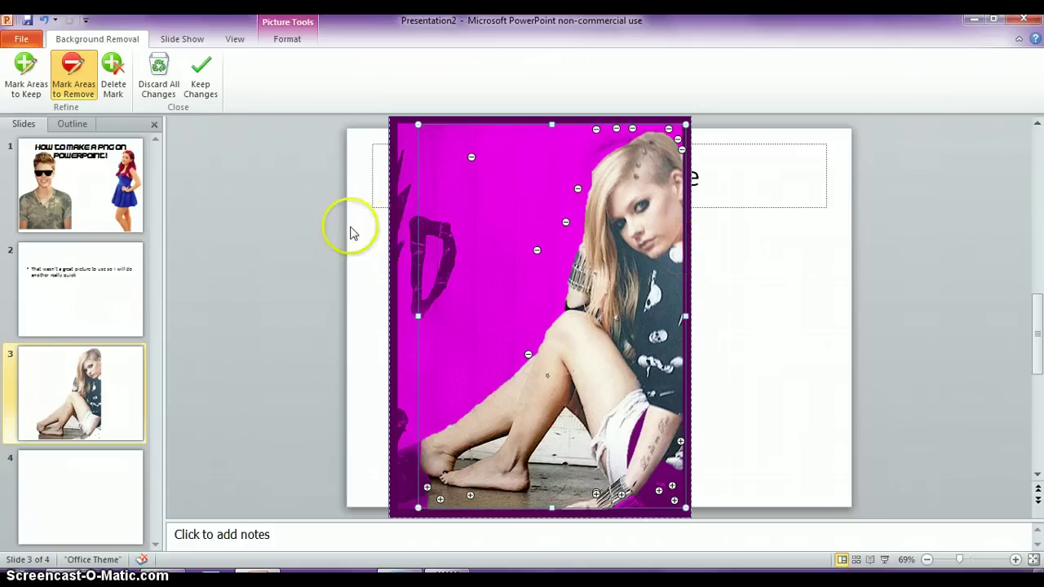
Step: Mark the floor under her legs, feet and ankles for removal
{"action": "left_click", "coordinate": [558, 454]}
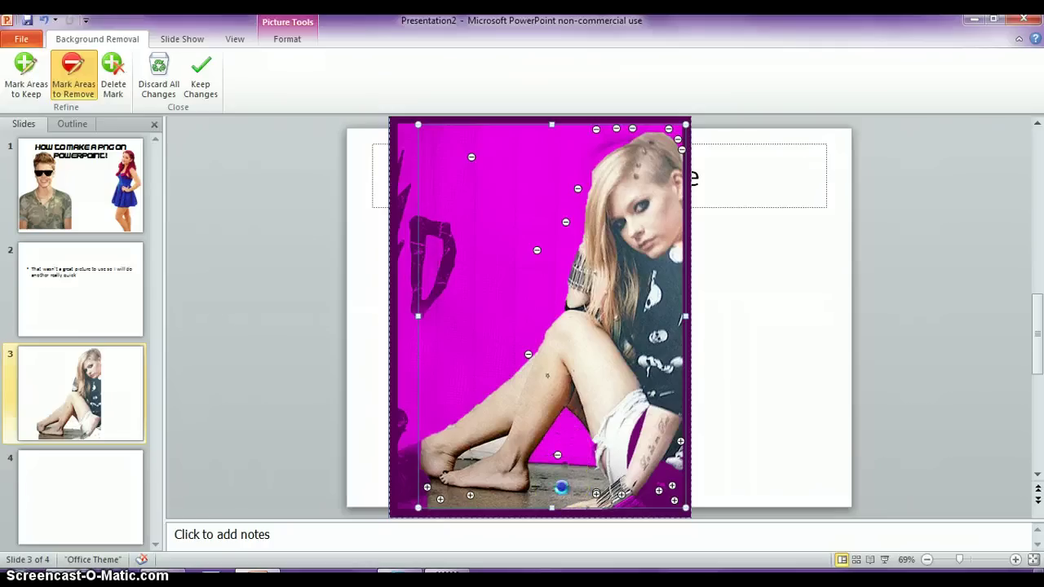
{"action": "left_click", "coordinate": [562, 487]}
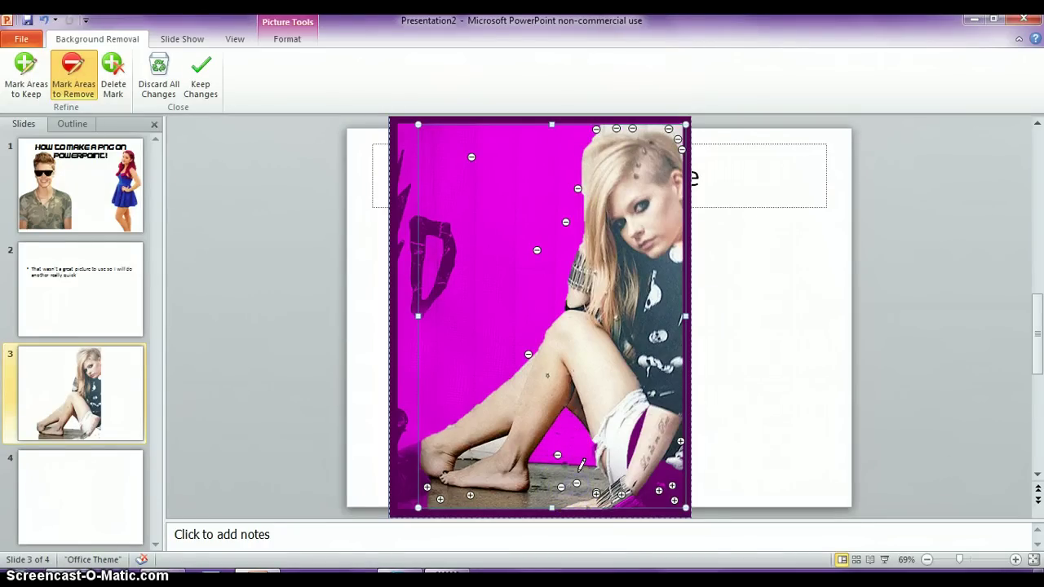
{"action": "left_click", "coordinate": [487, 498]}
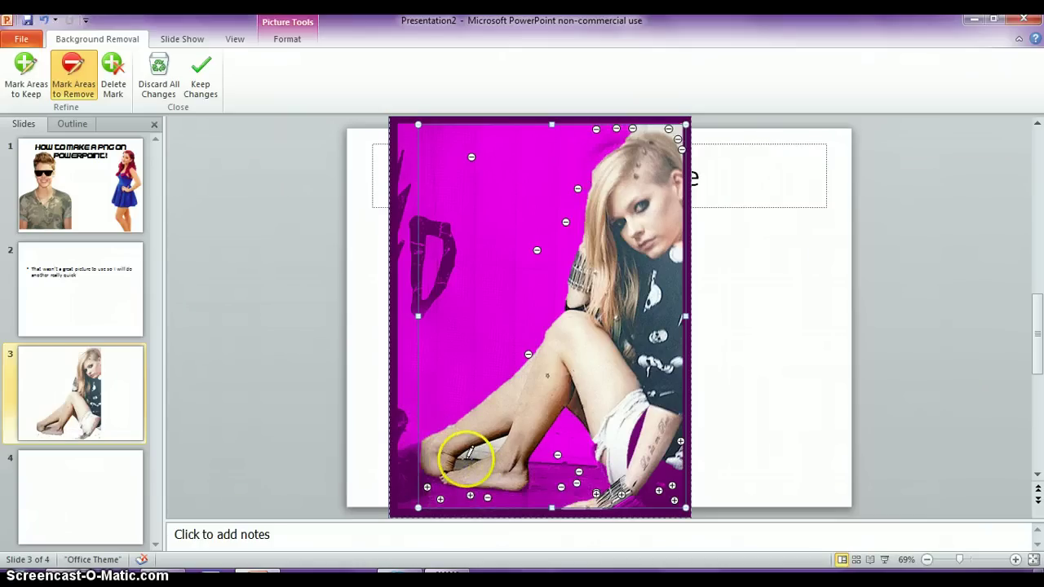
{"action": "left_click_drag", "start_coordinate": [449, 440], "coordinate": [467, 462]}
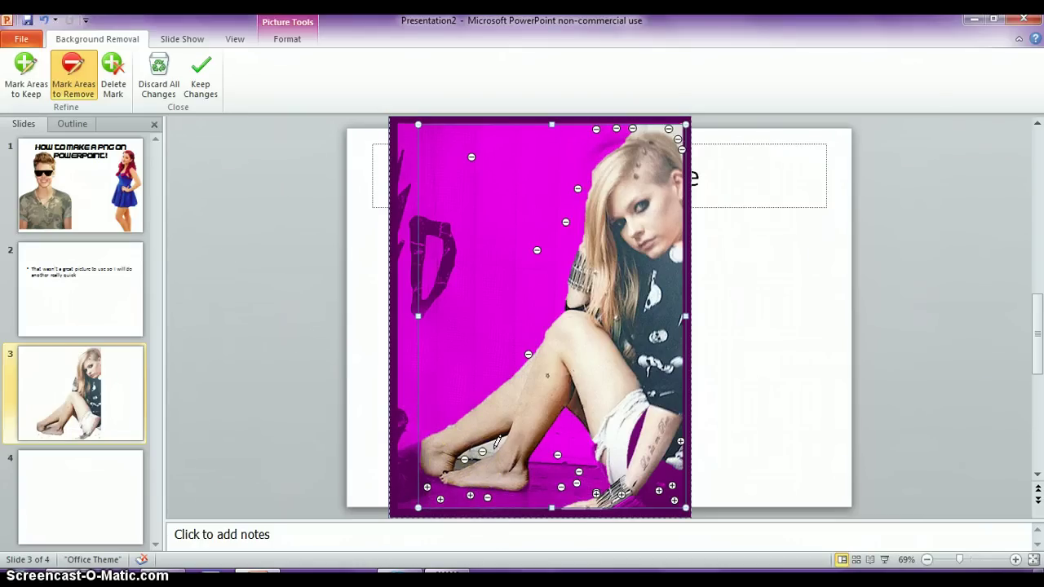
{"action": "left_click", "coordinate": [495, 446]}
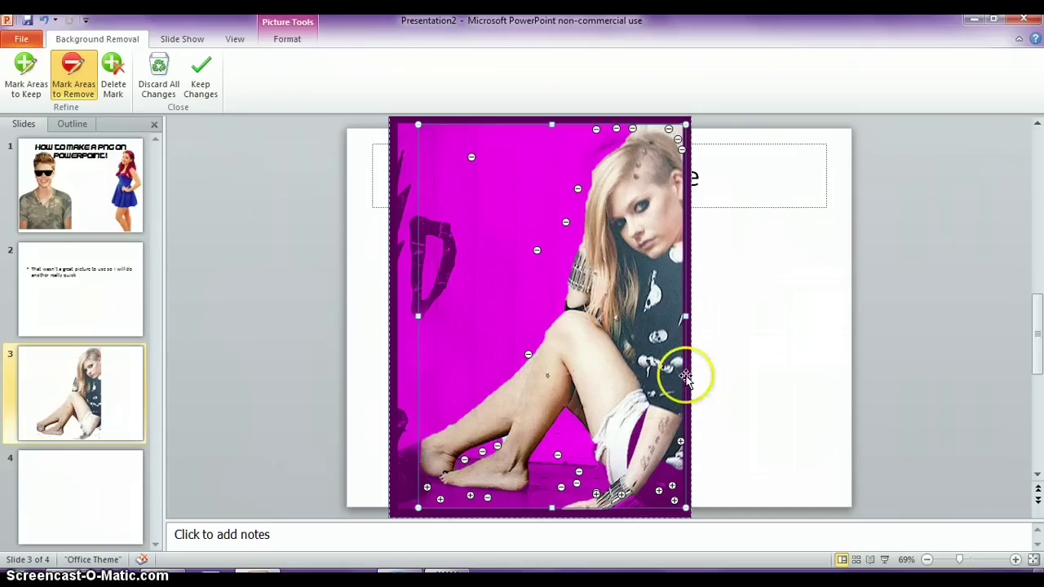
{"action": "left_click", "coordinate": [658, 128]}
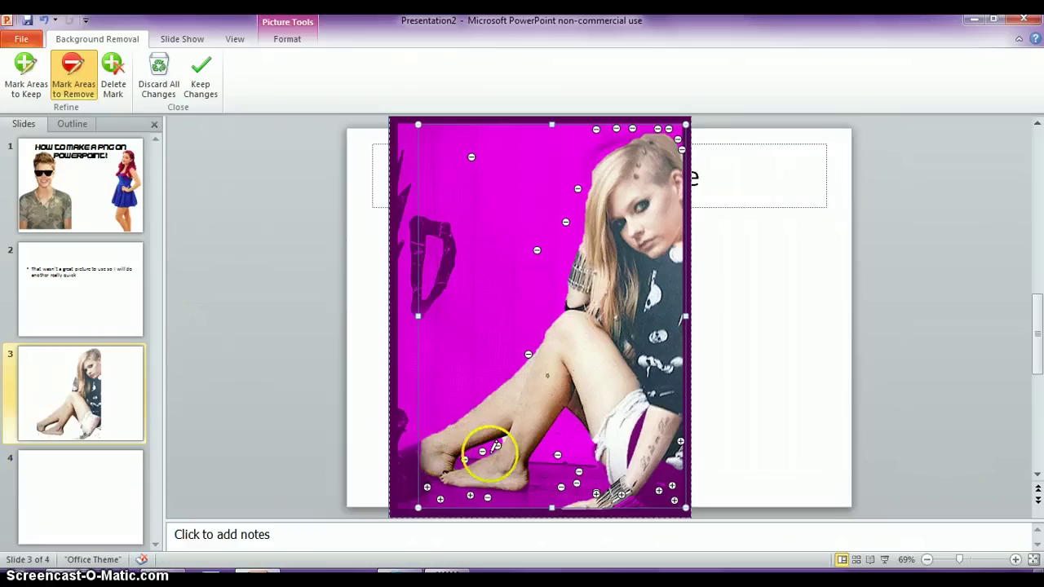
Step: Keep the changes, move the cut-out to the slide's right edge, and return to slide 2
{"action": "left_click", "coordinate": [201, 88]}
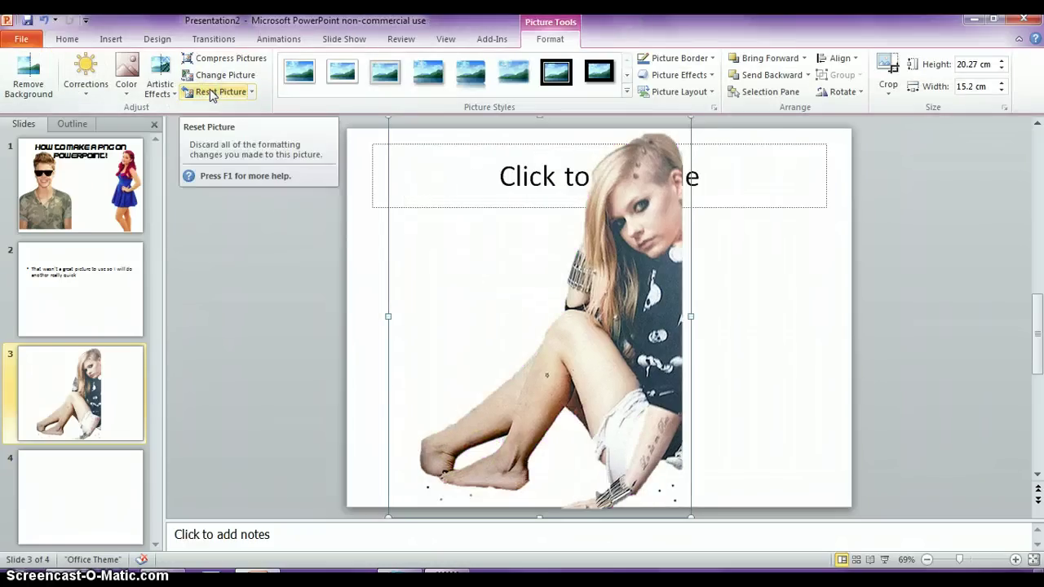
{"action": "left_click_drag", "start_coordinate": [634, 323], "coordinate": [804, 327]}
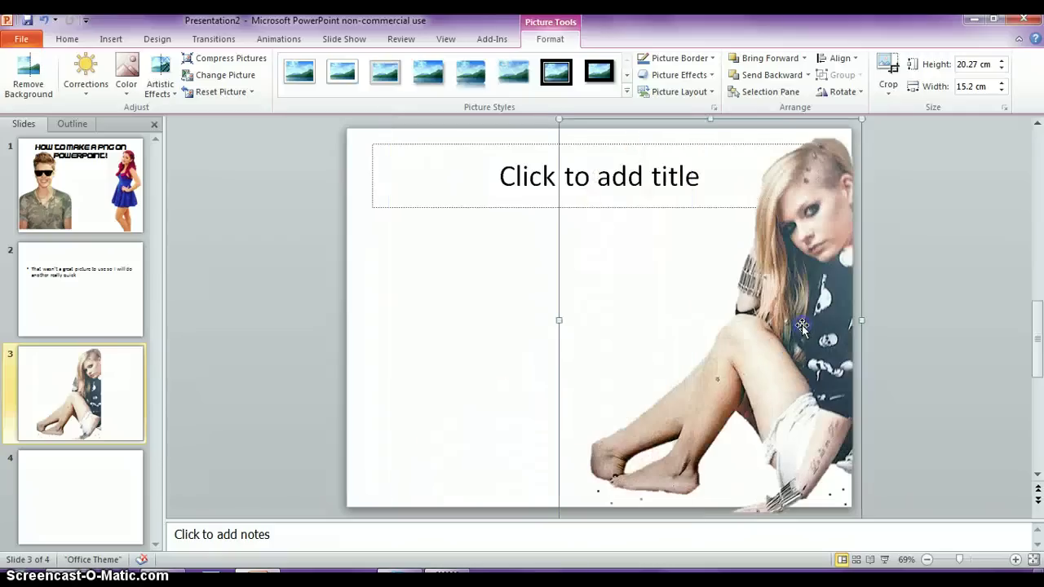
{"action": "left_click", "coordinate": [941, 356]}
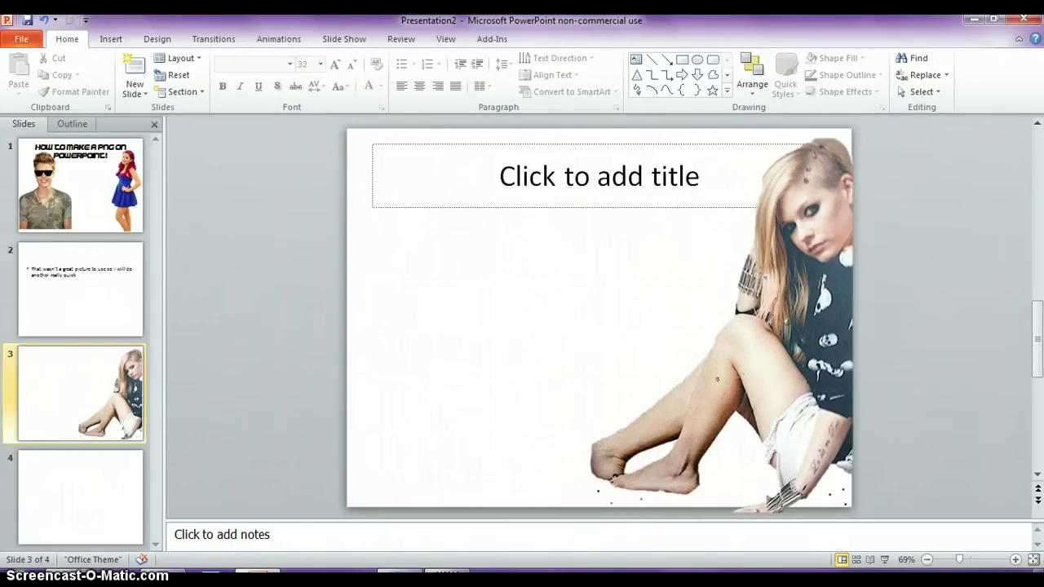
{"action": "left_click", "coordinate": [79, 296]}
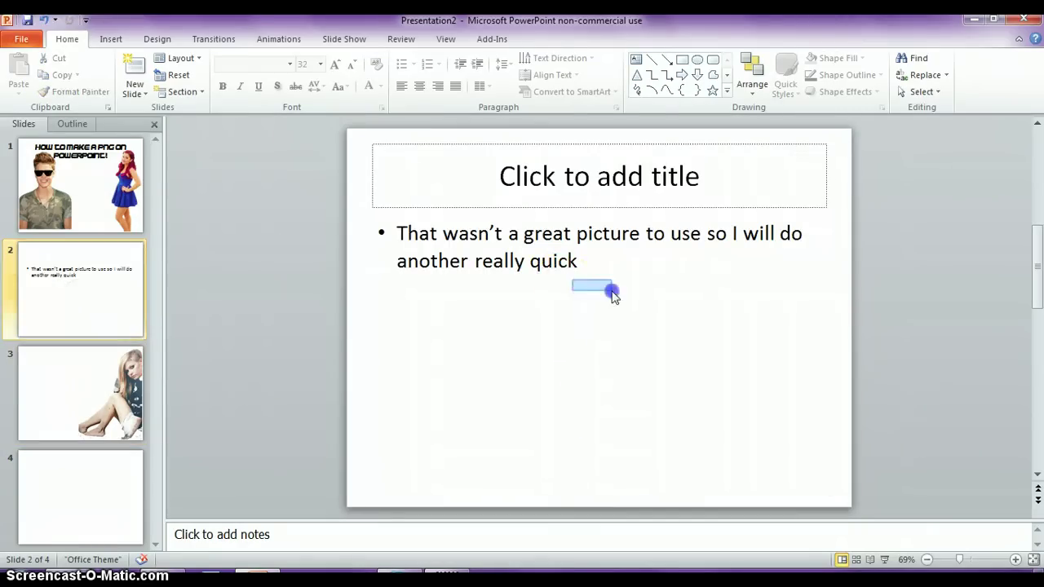
Step: Retype slide 2's bullets from 'That's' to 'Wait lemme show you how to save it', then return to slide 3
{"action": "left_click", "coordinate": [581, 257]}
{"action": "key", "text": "ctrl+a"}
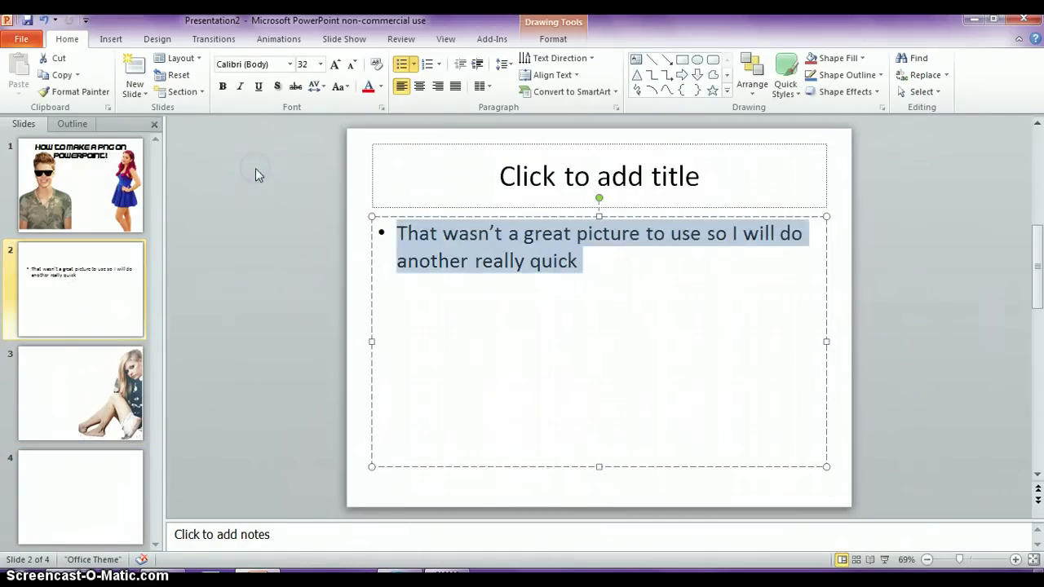
{"action": "type", "text": "That’s basically what you do"}
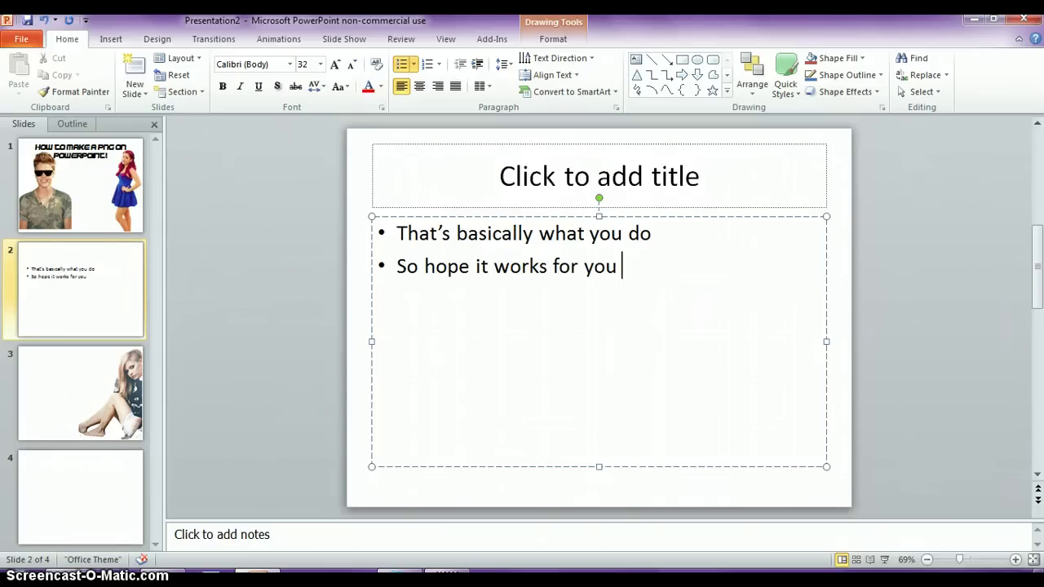
{"action": "key", "text": "Caps_Lock"}
{"action": "type", "text": "Wait lw"}
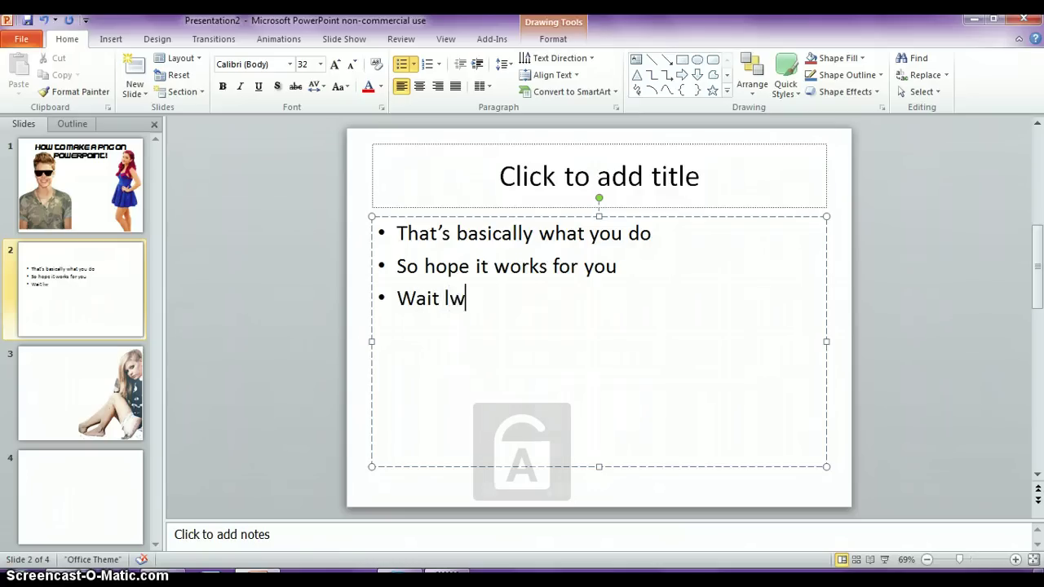
{"action": "key", "text": "BackSpace"}
{"action": "type", "text": "emme show you how to save it"}
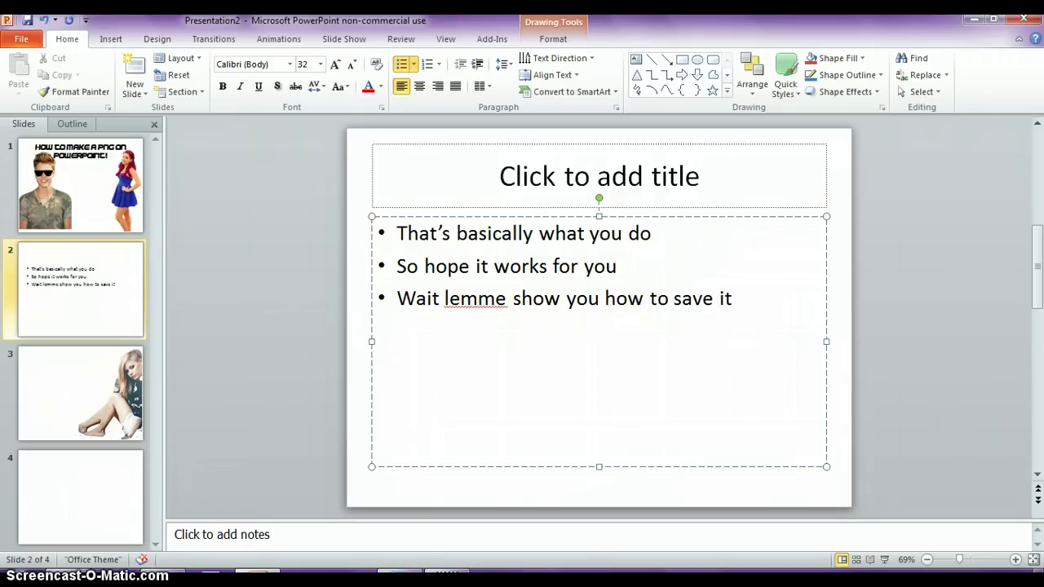
{"action": "left_click", "coordinate": [91, 414]}
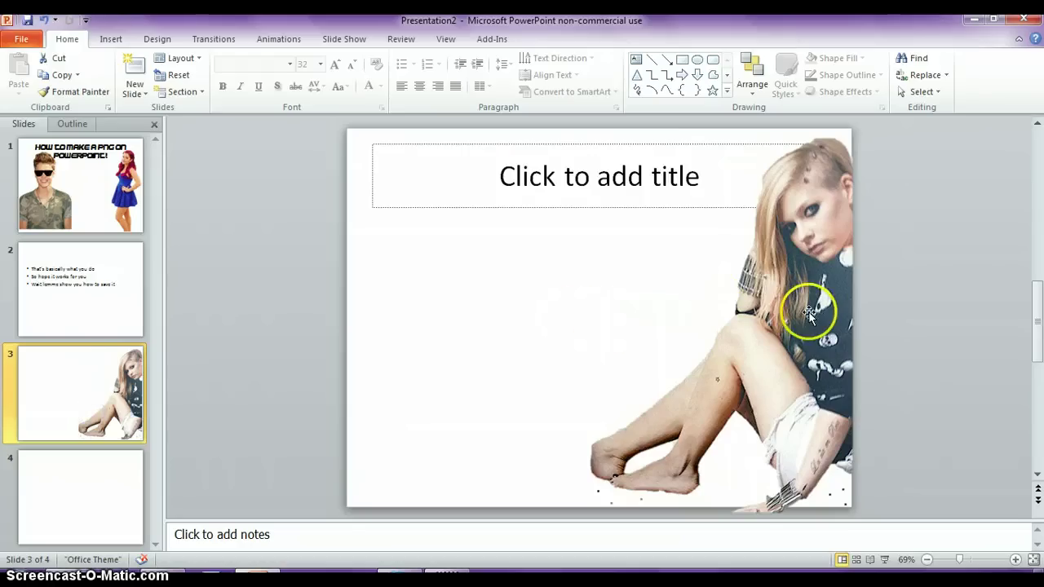
Step: Save the cut-out photo via Save as Picture with PNG as the file type
{"action": "left_click", "coordinate": [809, 315]}
{"action": "right_click", "coordinate": [808, 315]}
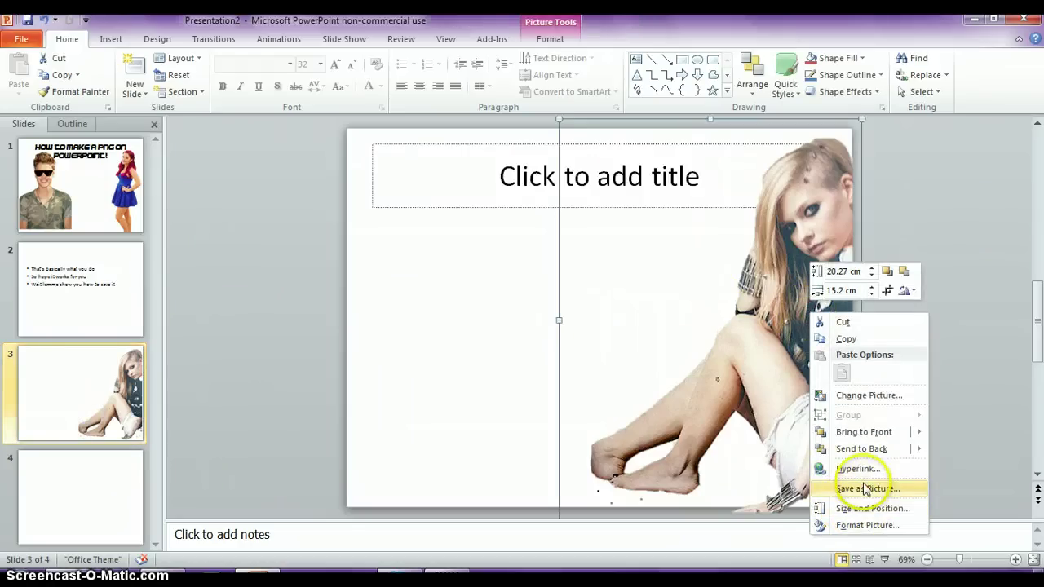
{"action": "left_click", "coordinate": [916, 487]}
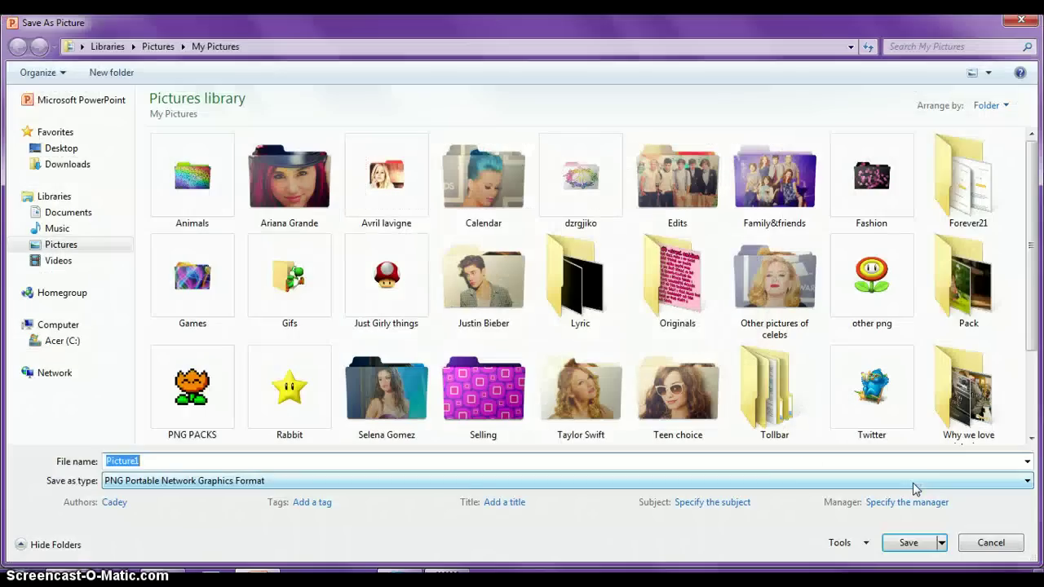
{"action": "left_click", "coordinate": [109, 485]}
{"action": "left_click", "coordinate": [109, 519]}
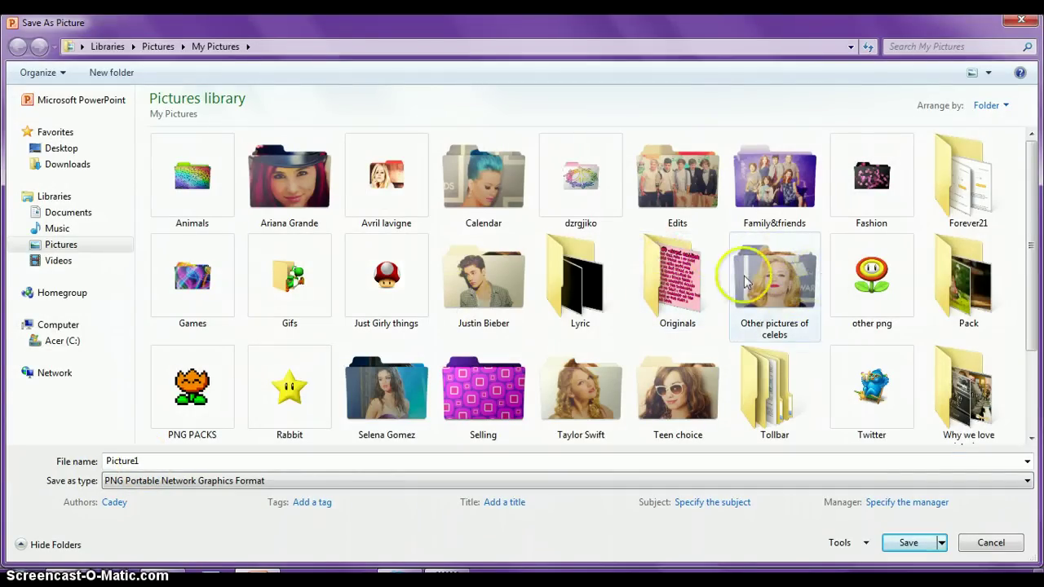
Step: Browse into the Edits folder, then the My Own PNG's folder
{"action": "double_click", "coordinate": [657, 168]}
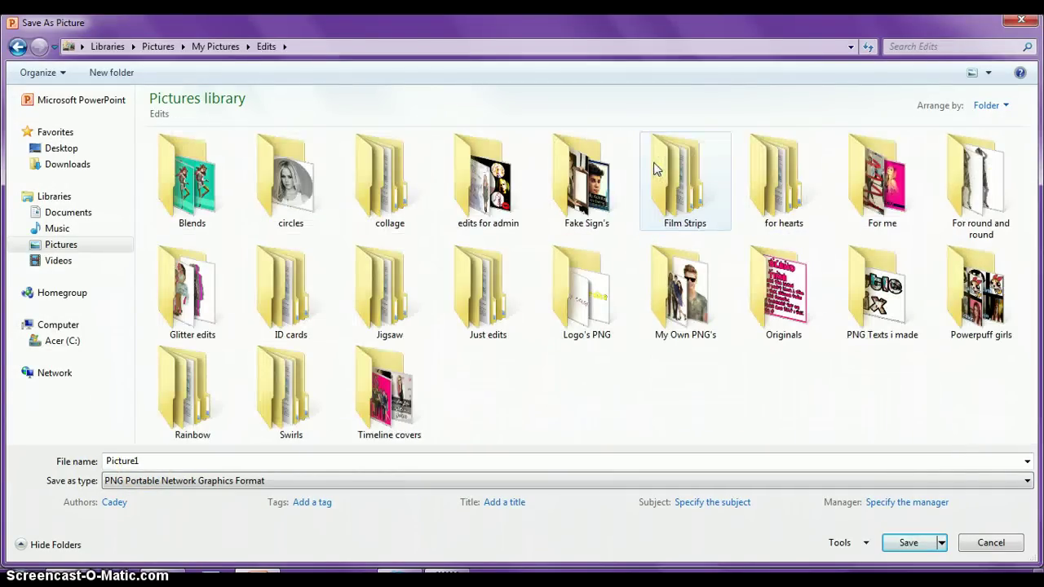
{"action": "left_click", "coordinate": [695, 301]}
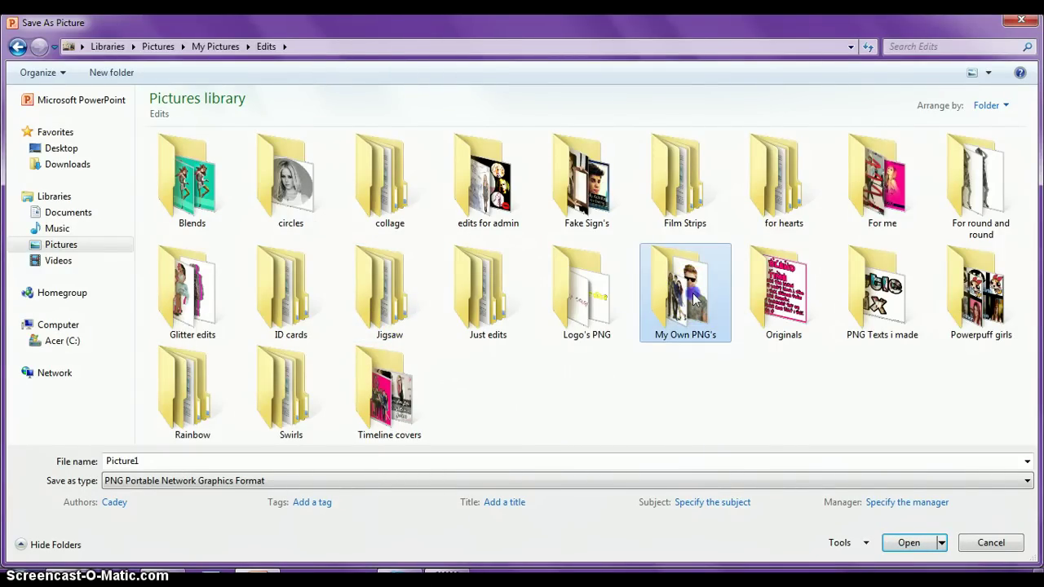
{"action": "double_click", "coordinate": [695, 302]}
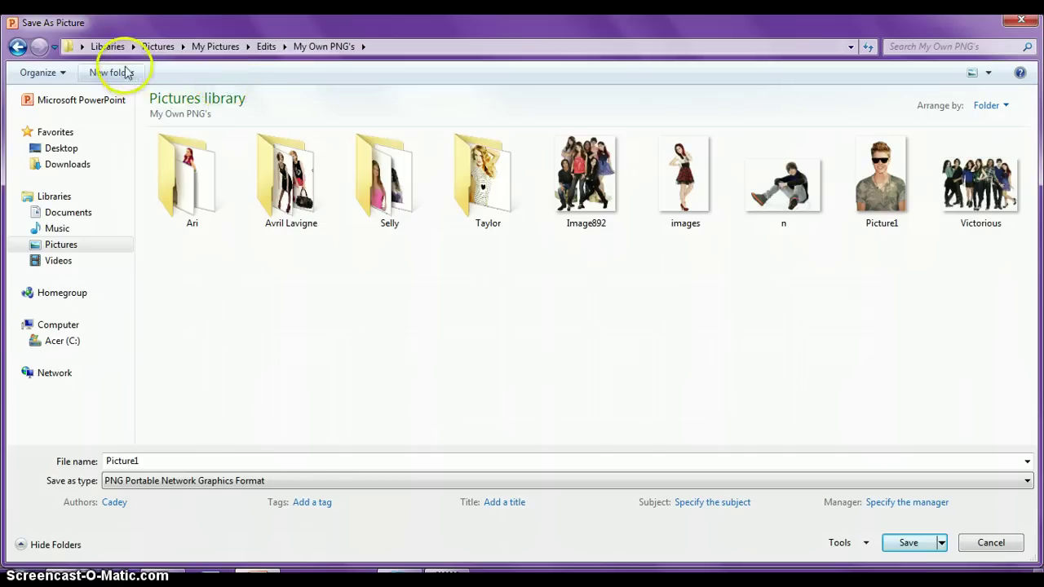
Step: Create a Justin folder and move Picture1, n and images pictures into folders
{"action": "left_click", "coordinate": [126, 72]}
{"action": "type", "text": "Justi"}
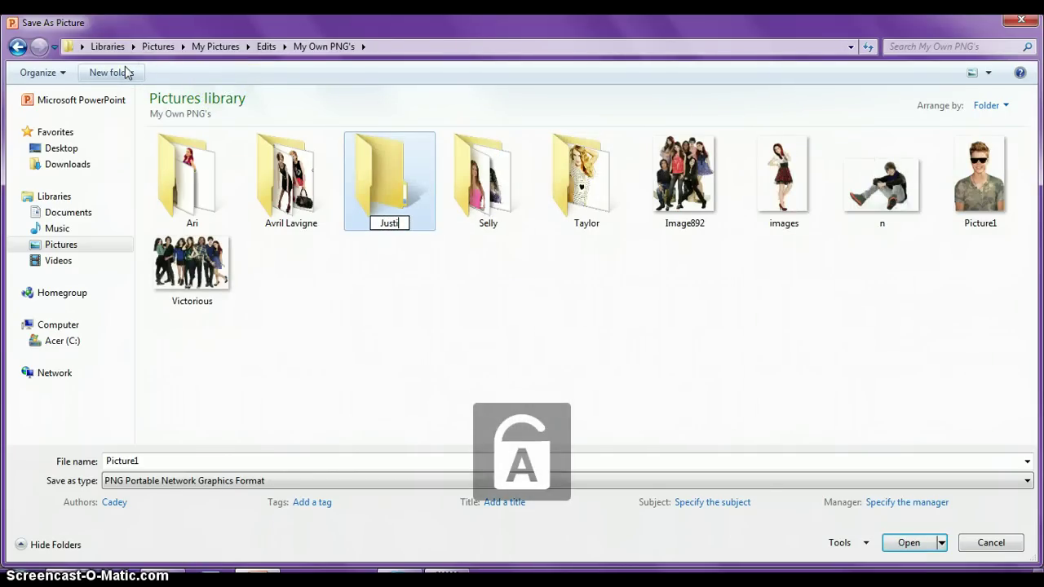
{"action": "type", "text": "n"}
{"action": "left_click", "coordinate": [501, 471]}
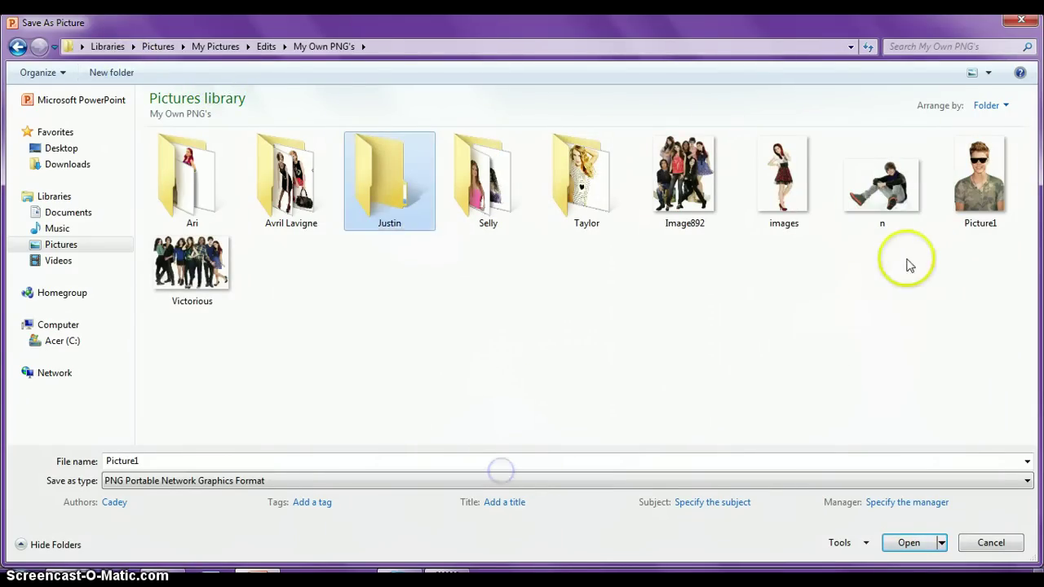
{"action": "left_click_drag", "start_coordinate": [974, 195], "coordinate": [380, 225]}
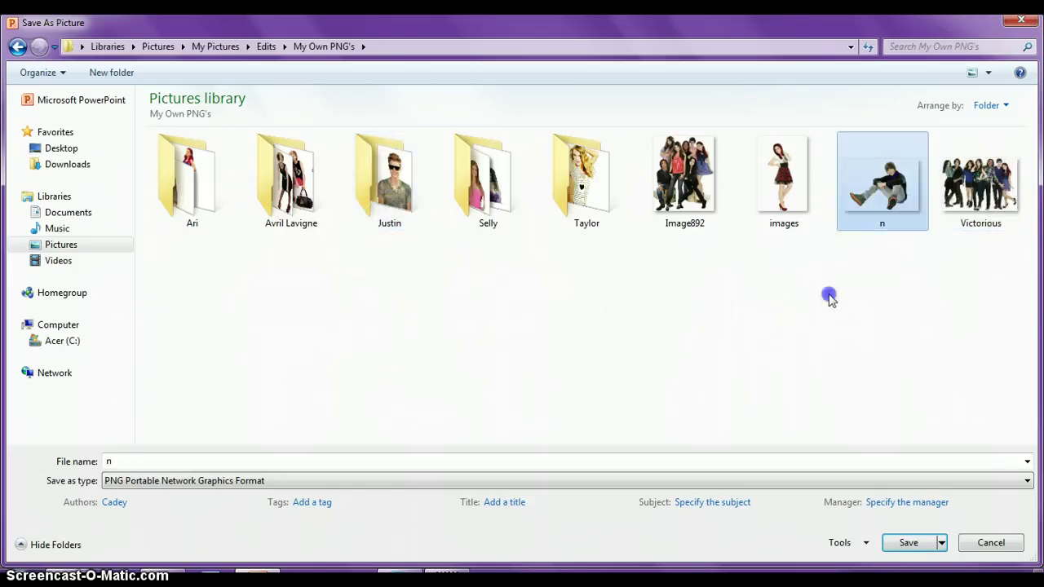
{"action": "left_click_drag", "start_coordinate": [829, 297], "coordinate": [398, 220]}
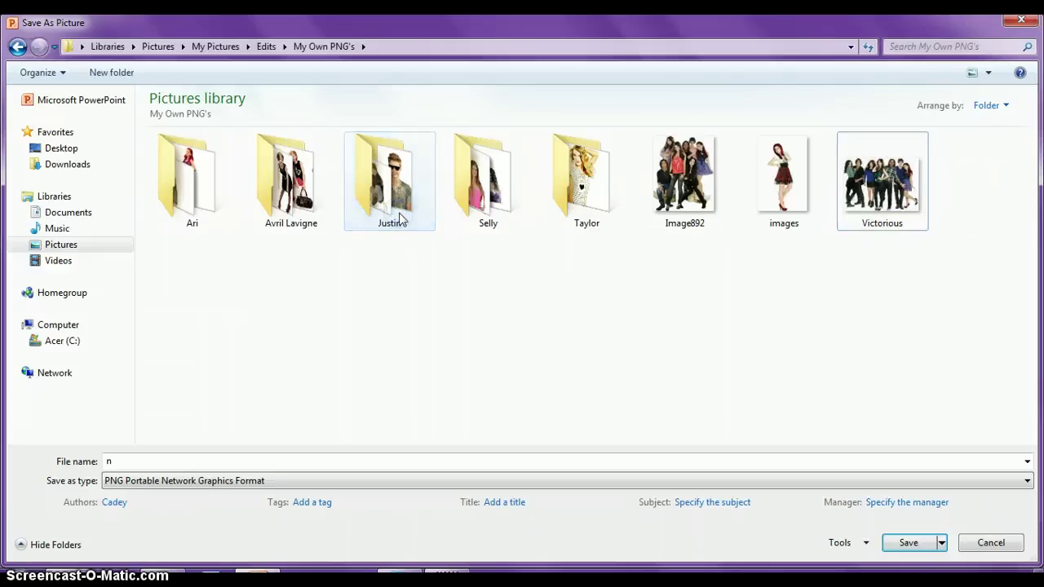
{"action": "mouse_move", "coordinate": [794, 155]}
{"action": "left_mouse_down"}
{"action": "mouse_move", "coordinate": [322, 422]}
{"action": "mouse_move", "coordinate": [189, 181]}
{"action": "left_mouse_up"}
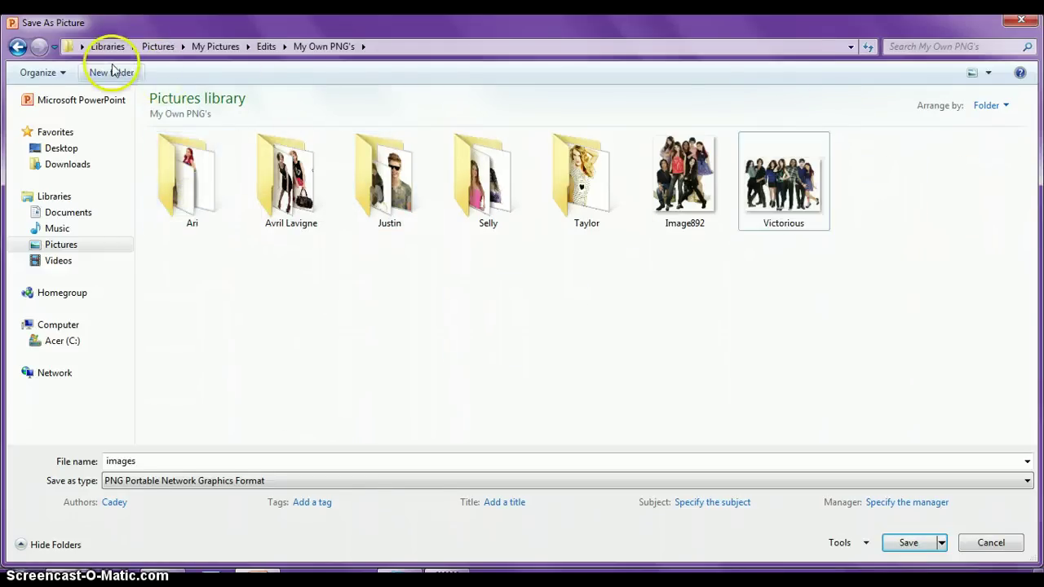
Step: Create a Victorious folder, move Image892 and the Victorious picture into it, and select the file name
{"action": "left_click", "coordinate": [113, 72]}
{"action": "key", "text": "Caps_Lock"}
{"action": "type", "text": "Victorio"}
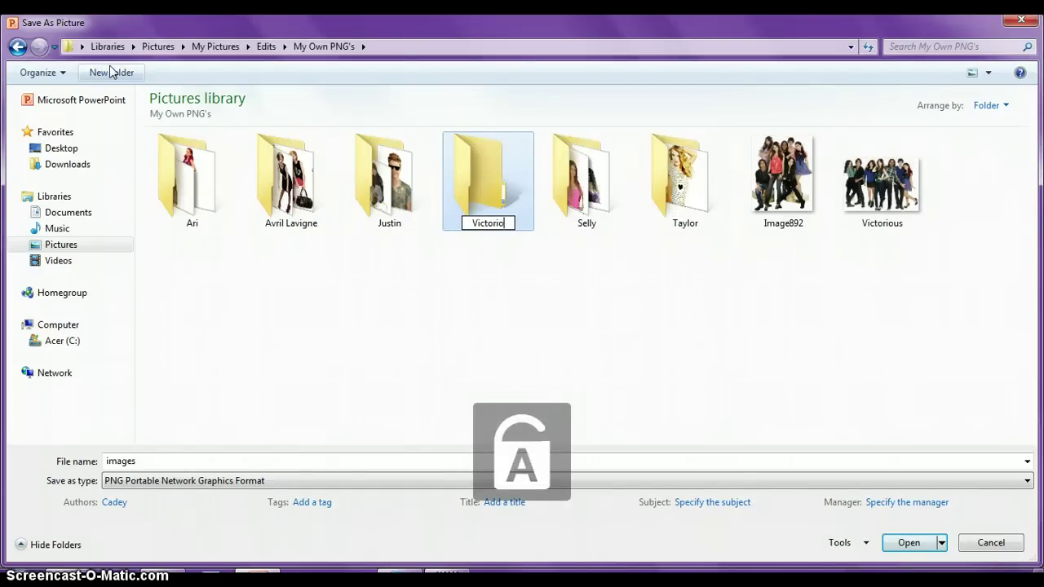
{"action": "type", "text": "us"}
{"action": "left_click", "coordinate": [955, 302]}
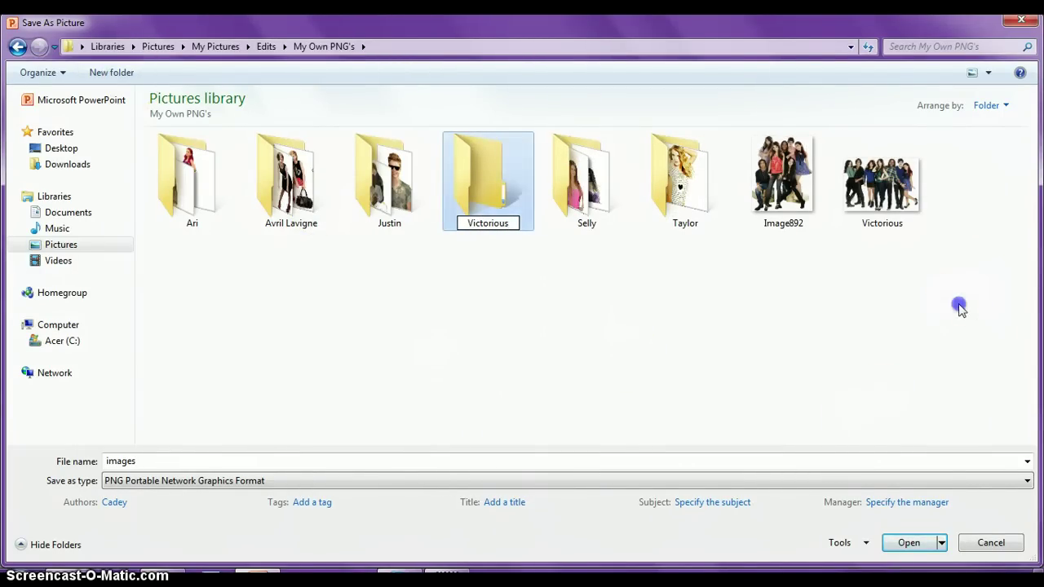
{"action": "left_click", "coordinate": [796, 194]}
{"action": "left_click", "coordinate": [896, 184]}
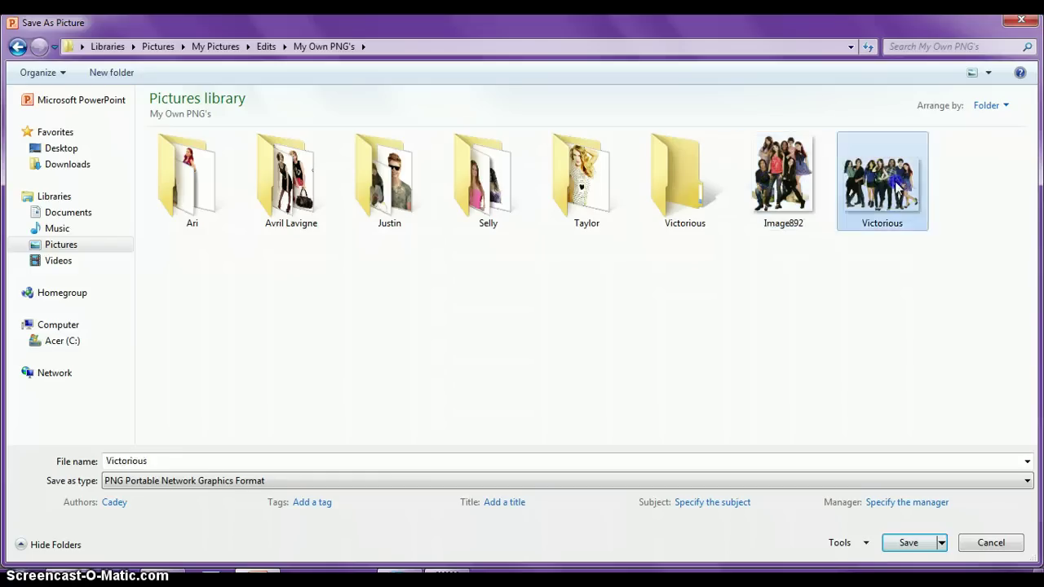
{"action": "left_click_drag", "start_coordinate": [823, 183], "coordinate": [703, 203]}
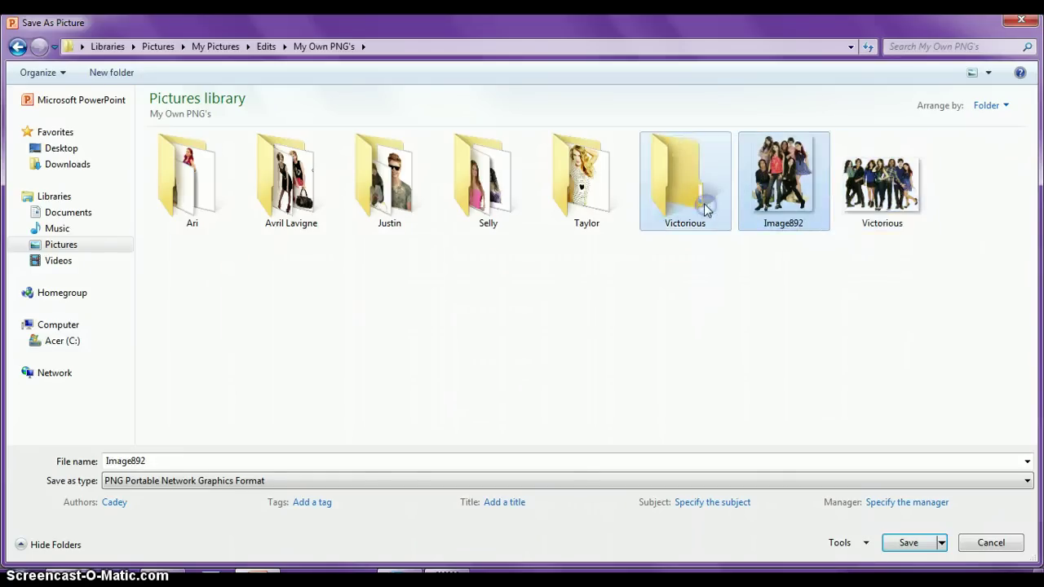
{"action": "left_click_drag", "start_coordinate": [811, 200], "coordinate": [689, 196]}
{"action": "left_click", "coordinate": [323, 461]}
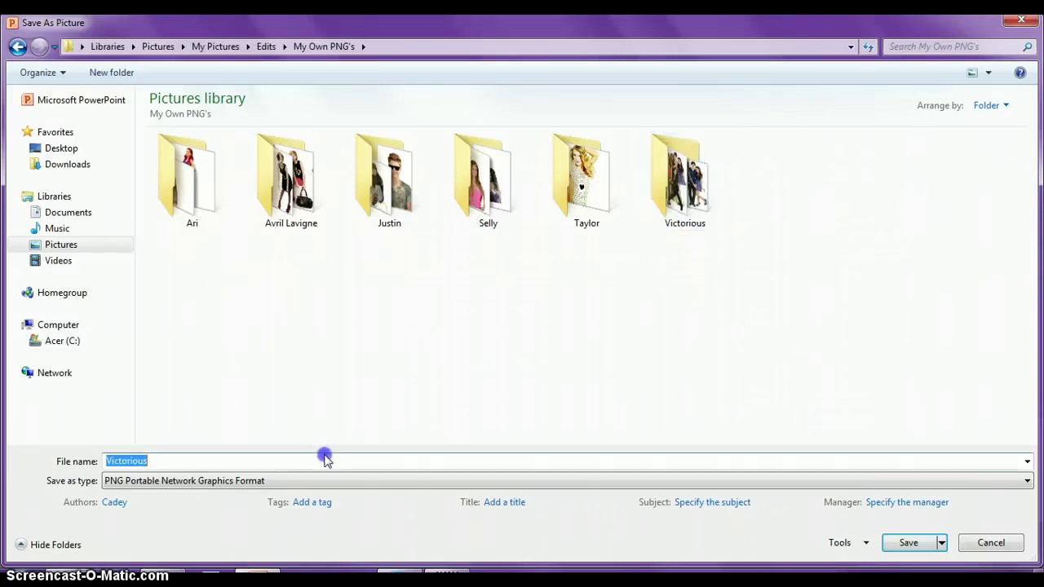
Step: Save the cut-out photo as the PNG 'Avril' in the Avril Lavigne folder
{"action": "type", "text": "Avri"}
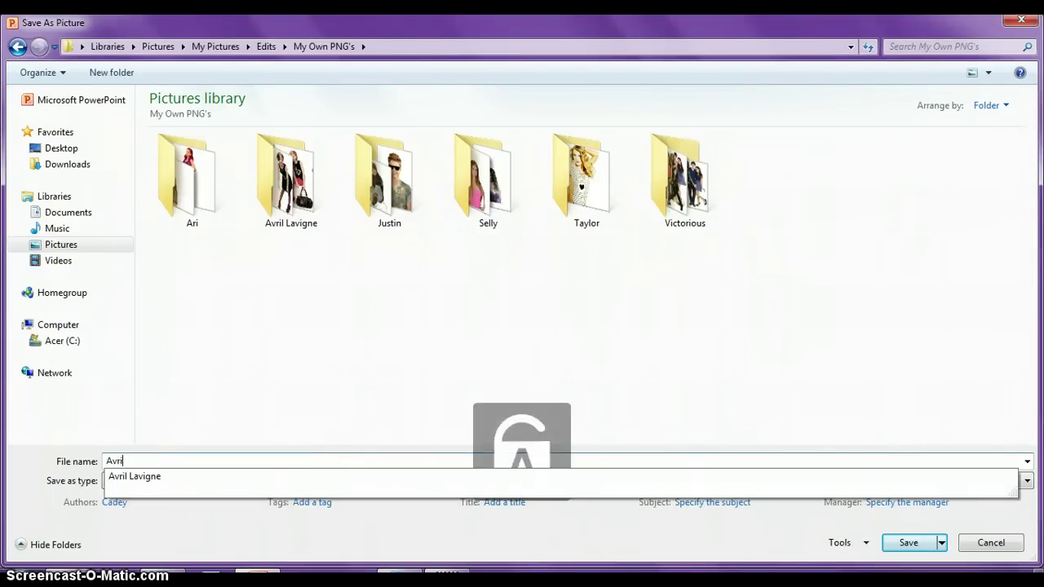
{"action": "type", "text": "l"}
{"action": "left_click", "coordinate": [289, 175]}
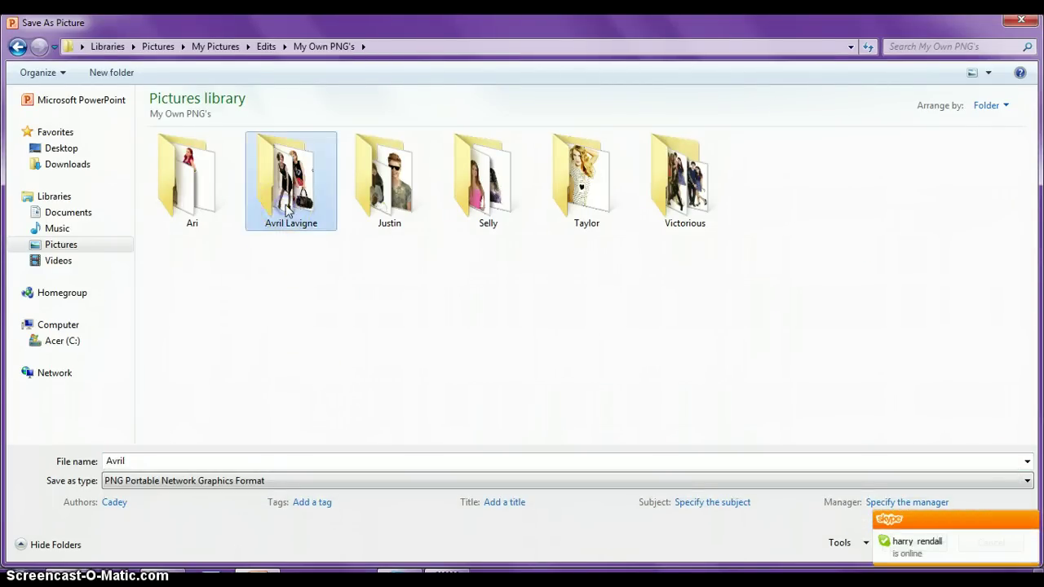
{"action": "double_click", "coordinate": [290, 175]}
{"action": "left_click", "coordinate": [1030, 519]}
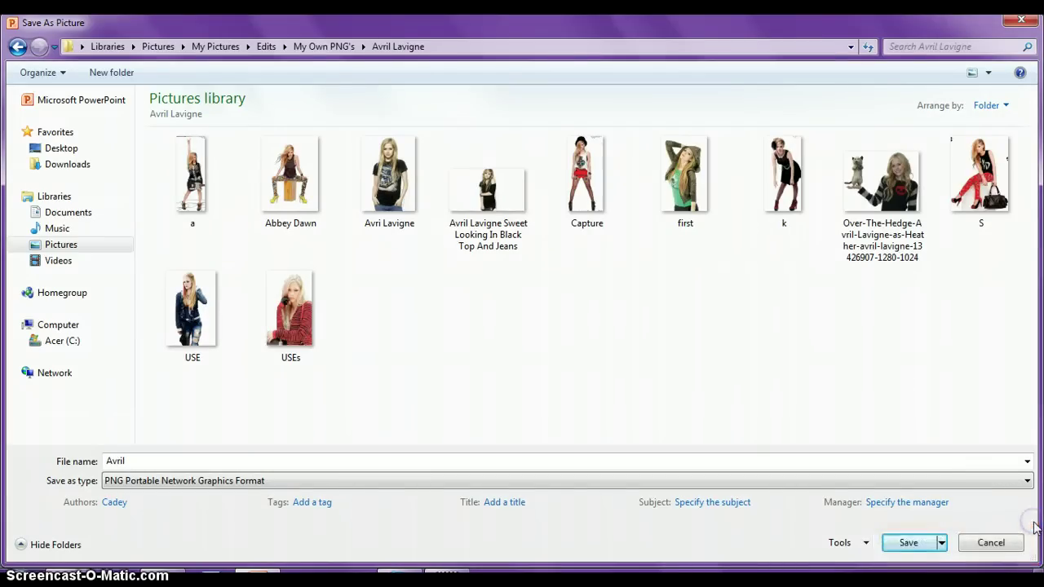
{"action": "left_click", "coordinate": [907, 543]}
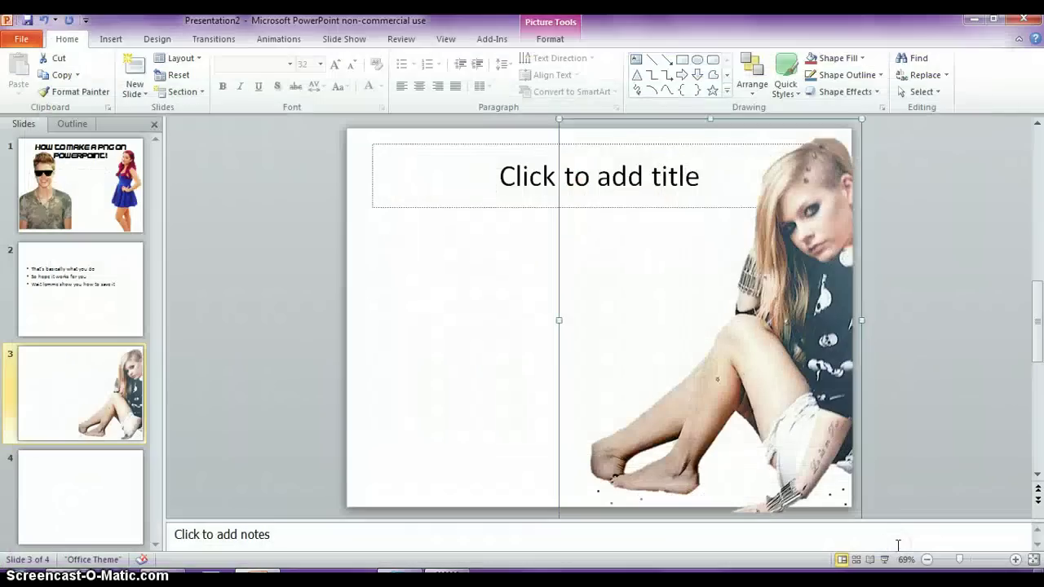